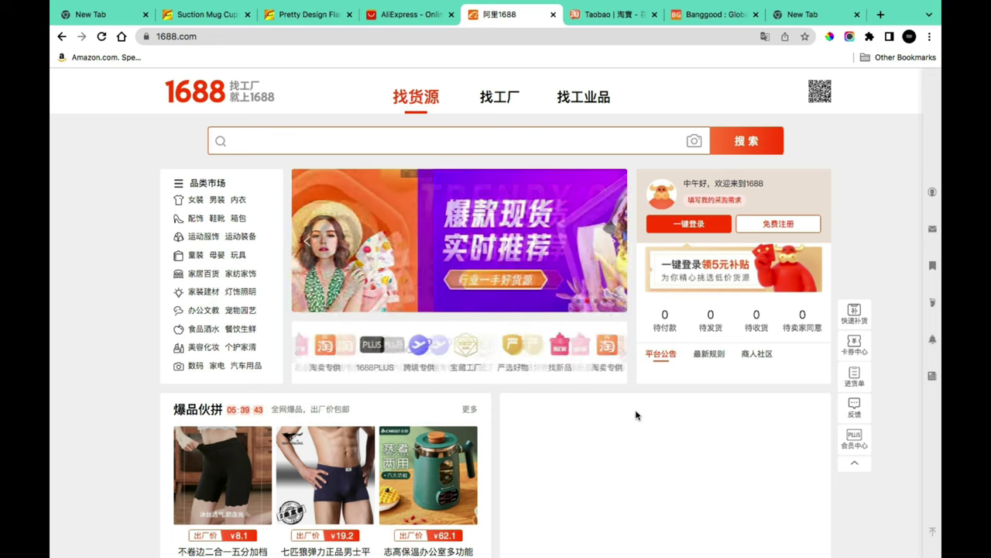
# Look over the product sections on the 1688 homepage.
pyautogui.scroll(-3, 624, 458)
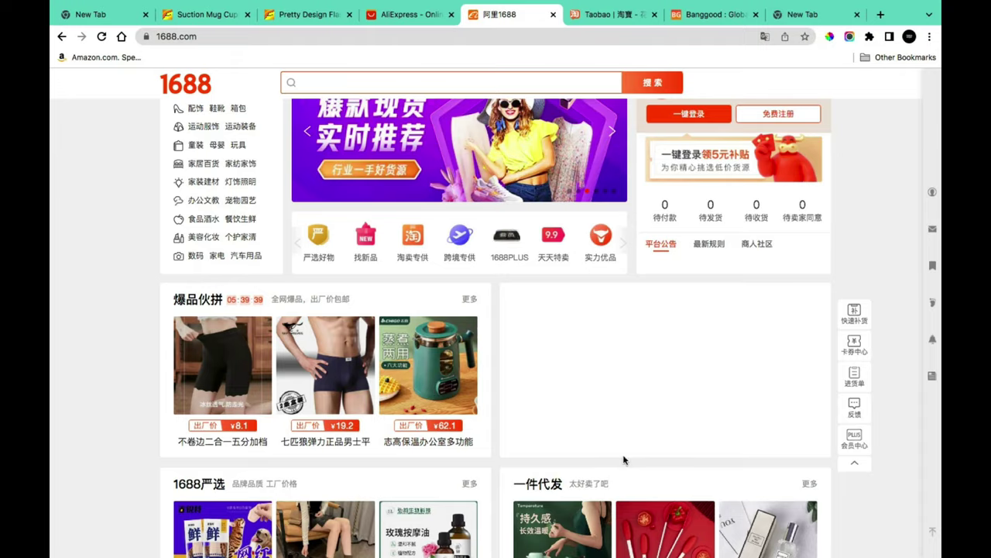
pyautogui.scroll(4, 624, 458)
pyautogui.scroll(1, 624, 460)
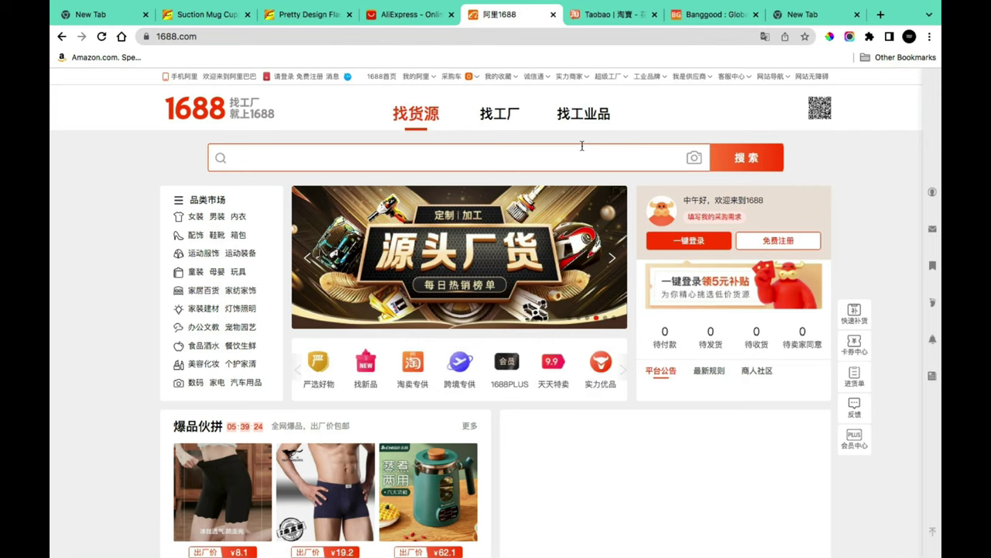
pyautogui.hotkey('ctrl', 'shift', 'Tab')
pyautogui.hotkey('ctrl', 'shift', 'Tab')
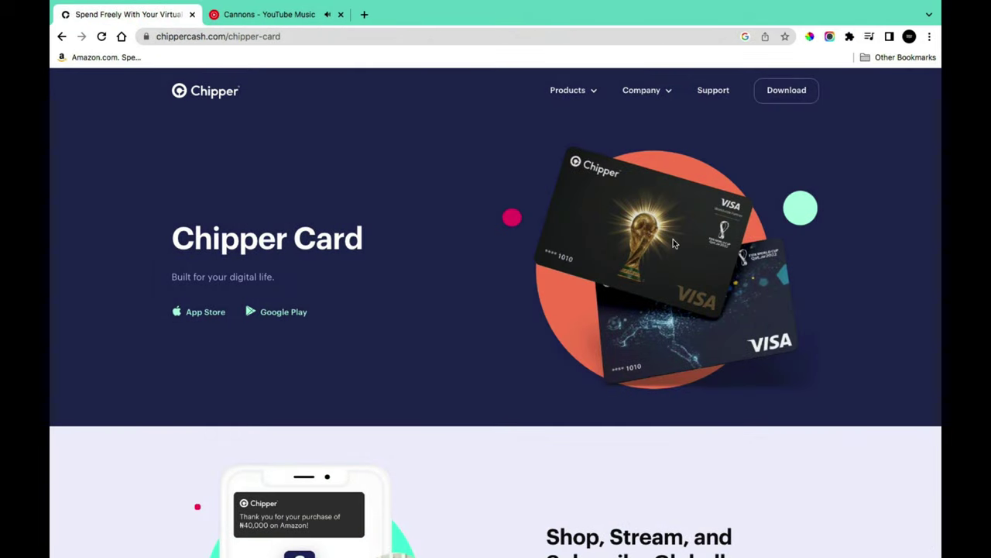
# Read through the Chipper Card page's sections on global shopping and where the card is accepted.
pyautogui.scroll(-5, 696, 261)
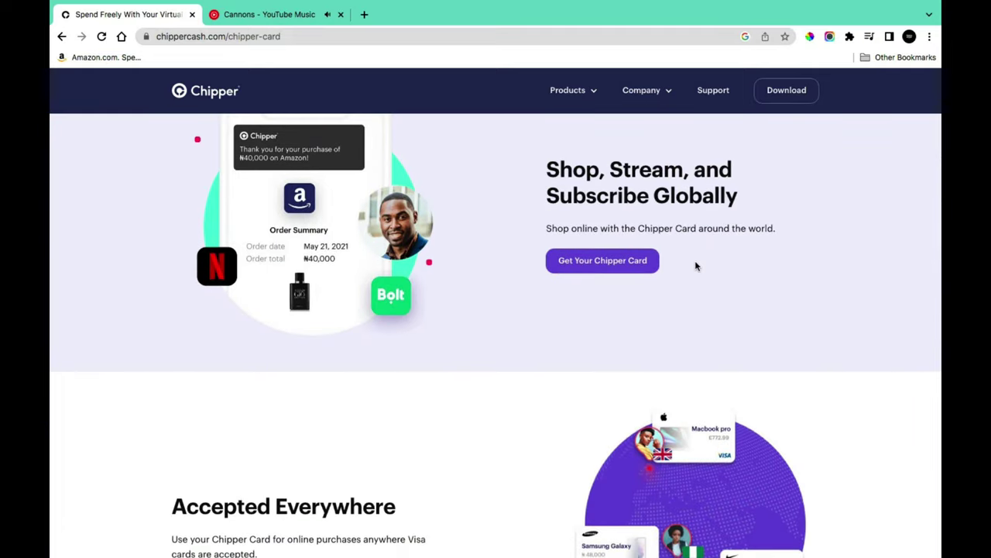
pyautogui.scroll(-1, 696, 265)
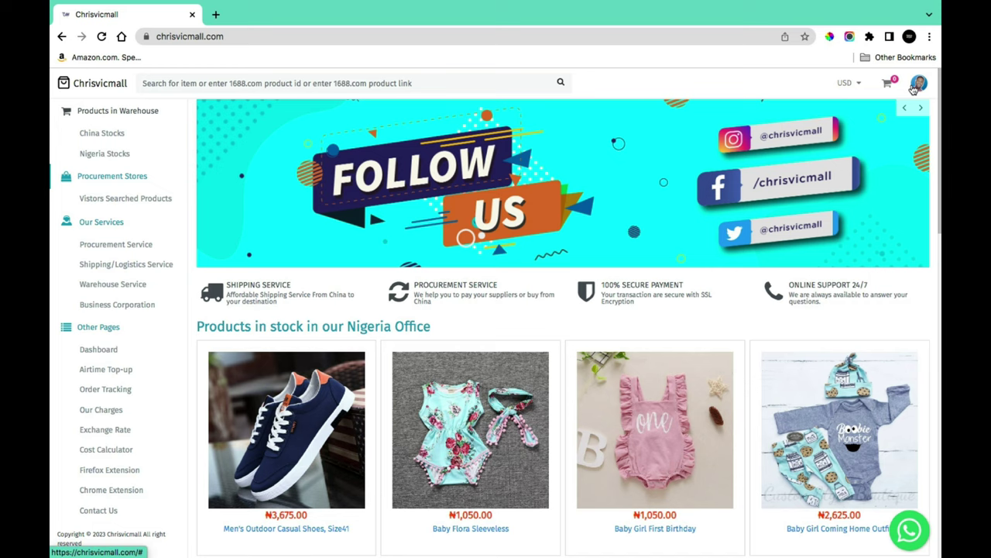
# Open the account dashboard on the Chrisvicmall site.
pyautogui.click(914, 87)
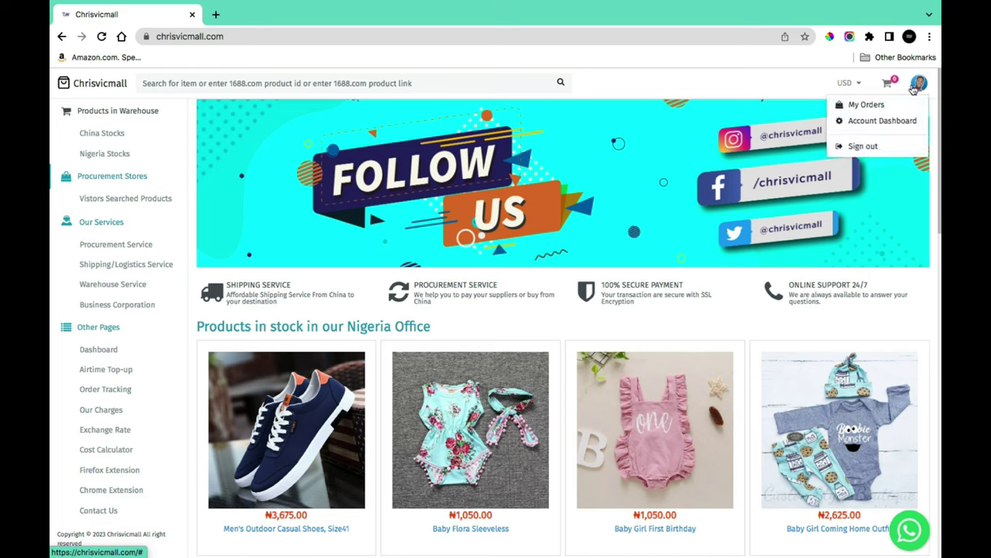
pyautogui.click(875, 126)
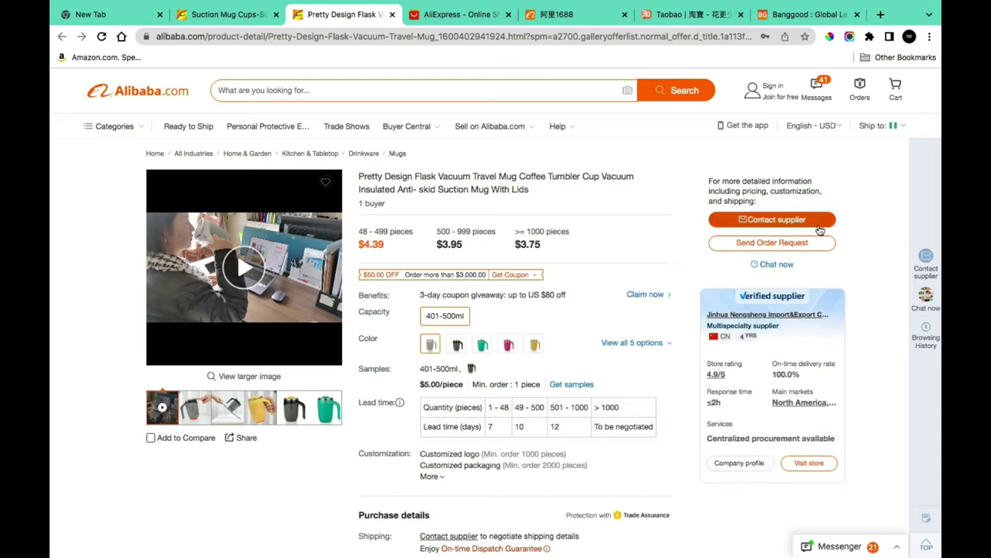
# Open the supplier inquiry form for the Pretty Design Flask travel mug on Alibaba and review its detailed requirements section.
pyautogui.click(769, 221)
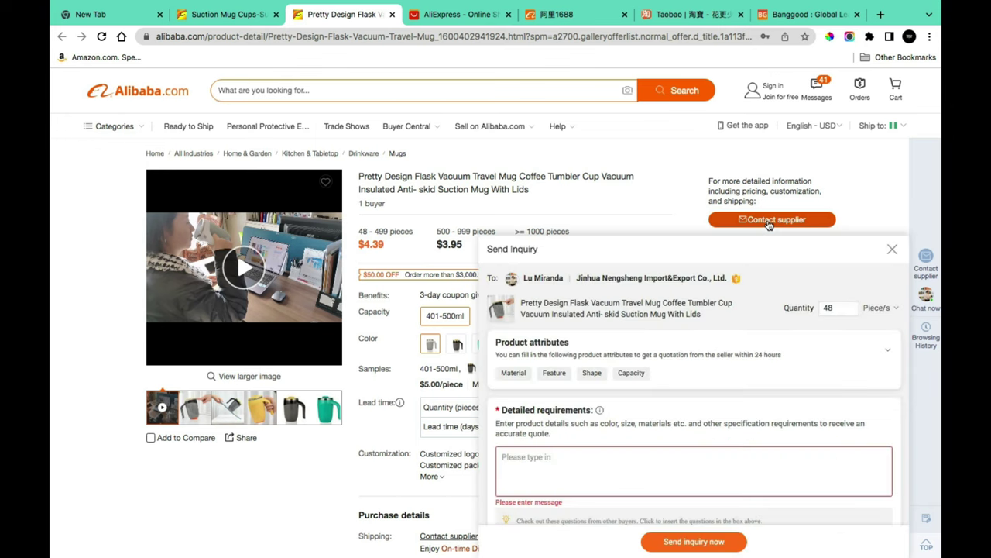
pyautogui.scroll(-3, 757, 372)
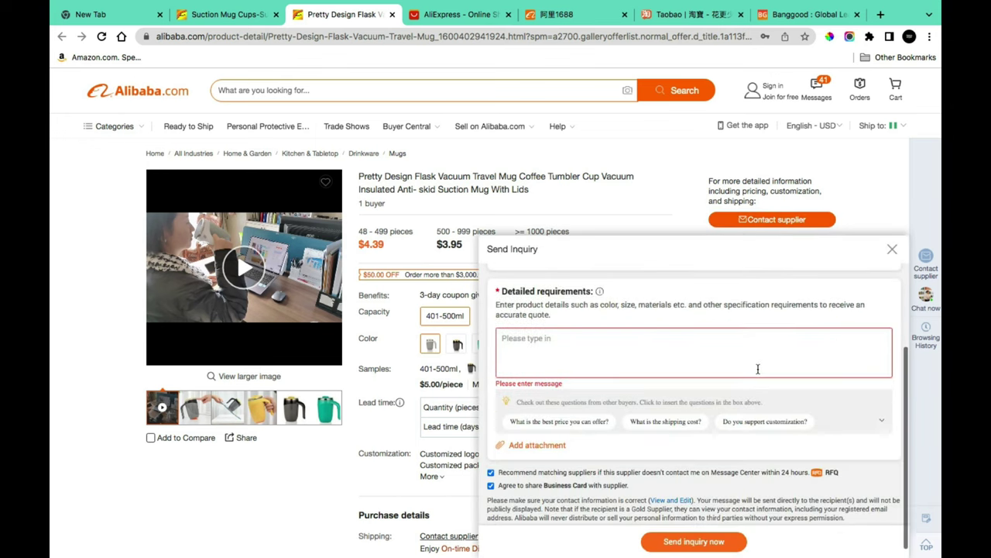
pyautogui.scroll(2, 756, 372)
pyautogui.scroll(-1, 757, 372)
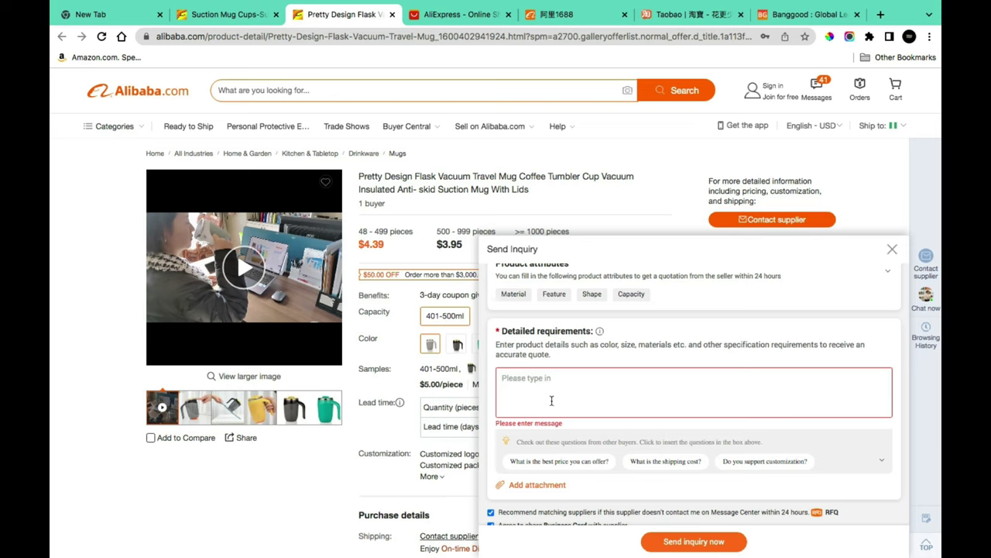
pyautogui.scroll(-1, 552, 401)
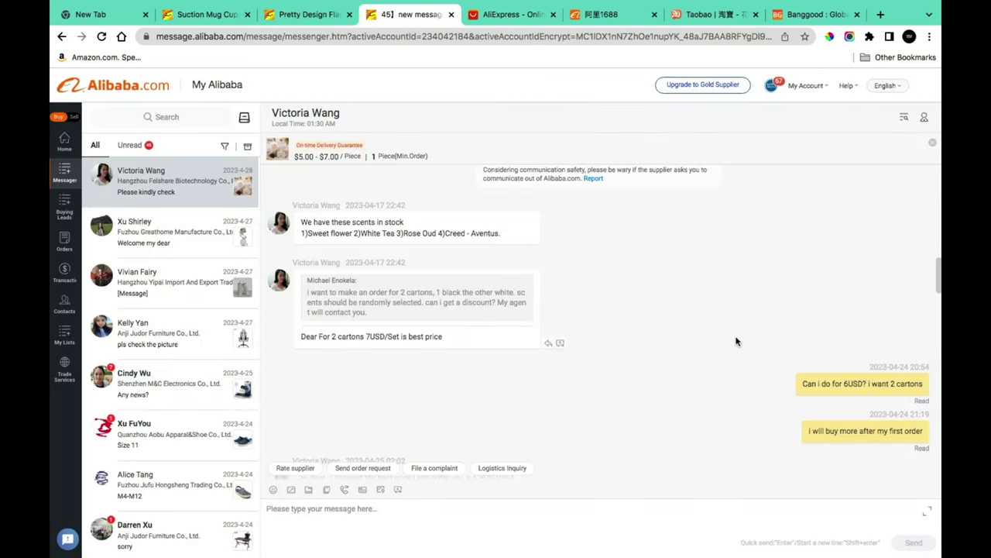
# Read through the Alibaba supplier conversation covering the two-carton price negotiation, order details and product photos.
pyautogui.scroll(-1, 736, 341)
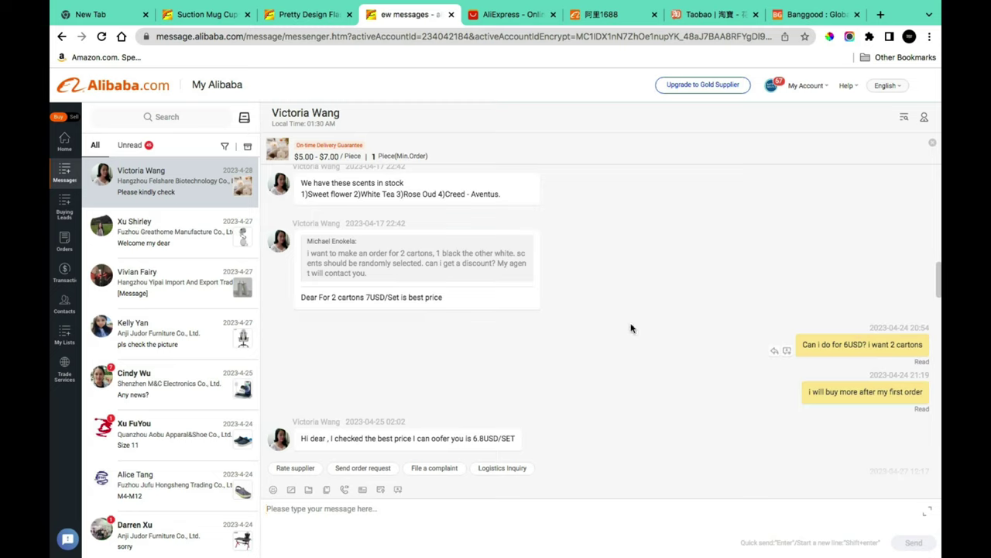
pyautogui.scroll(-1, 326, 244)
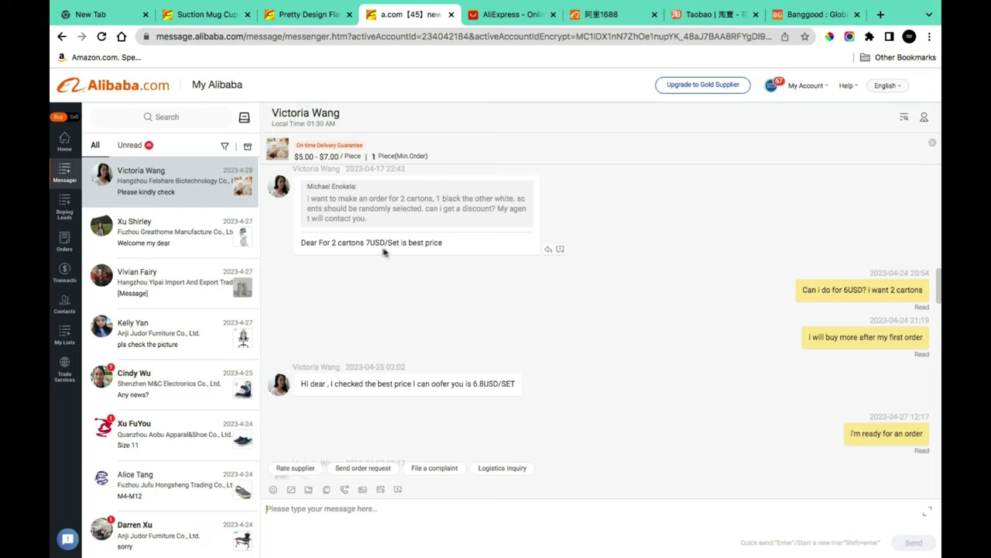
pyautogui.scroll(-2, 778, 332)
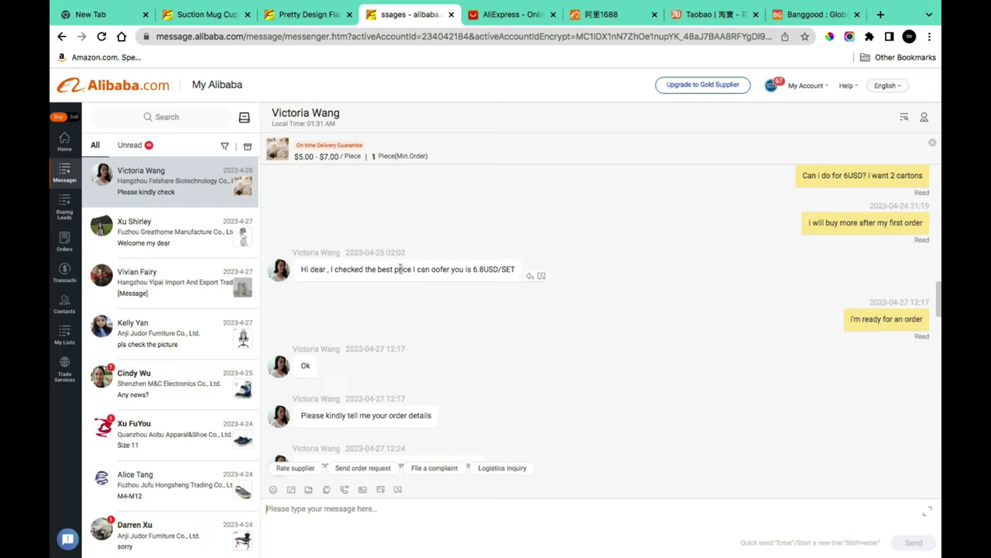
pyautogui.scroll(-1, 575, 300)
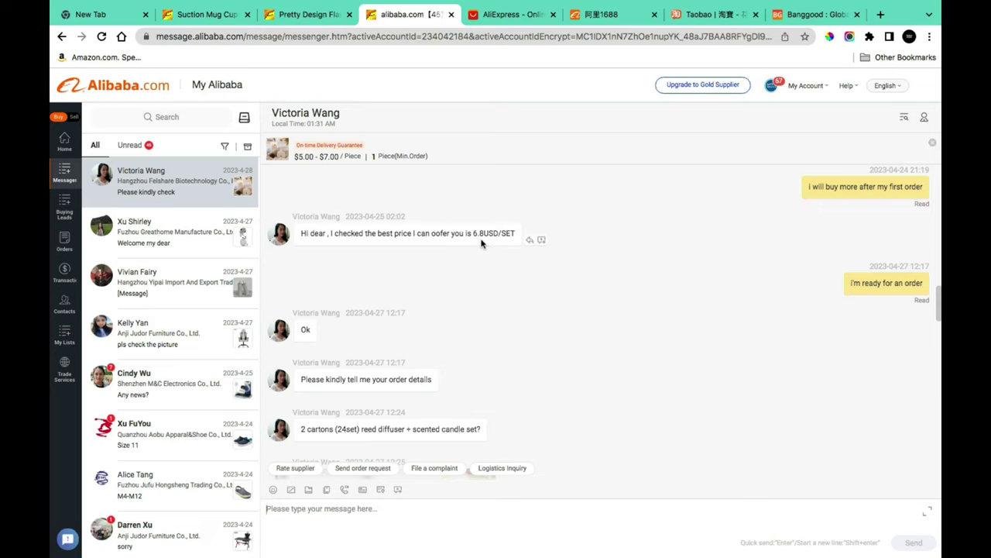
pyautogui.scroll(-5, 593, 287)
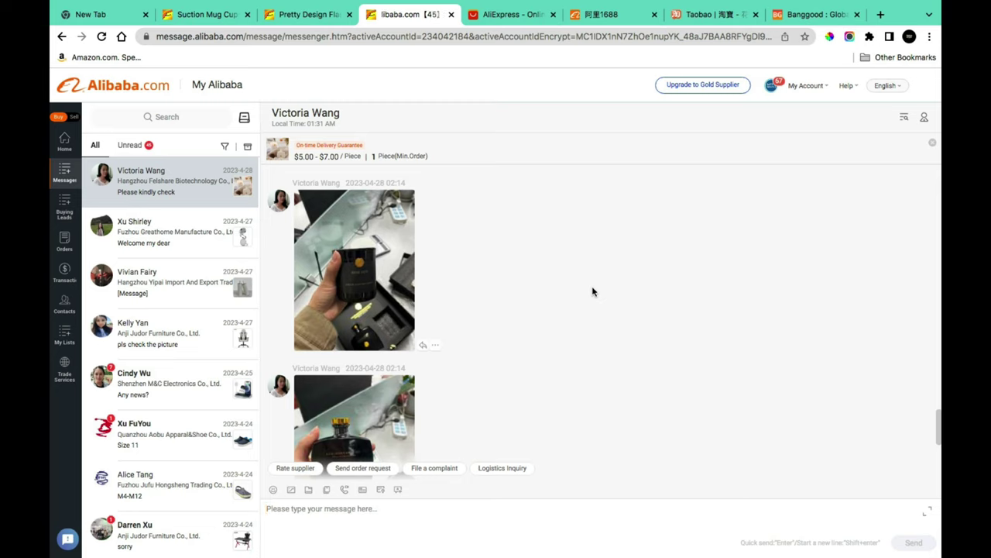
pyautogui.scroll(-1, 592, 292)
pyautogui.scroll(-2, 592, 291)
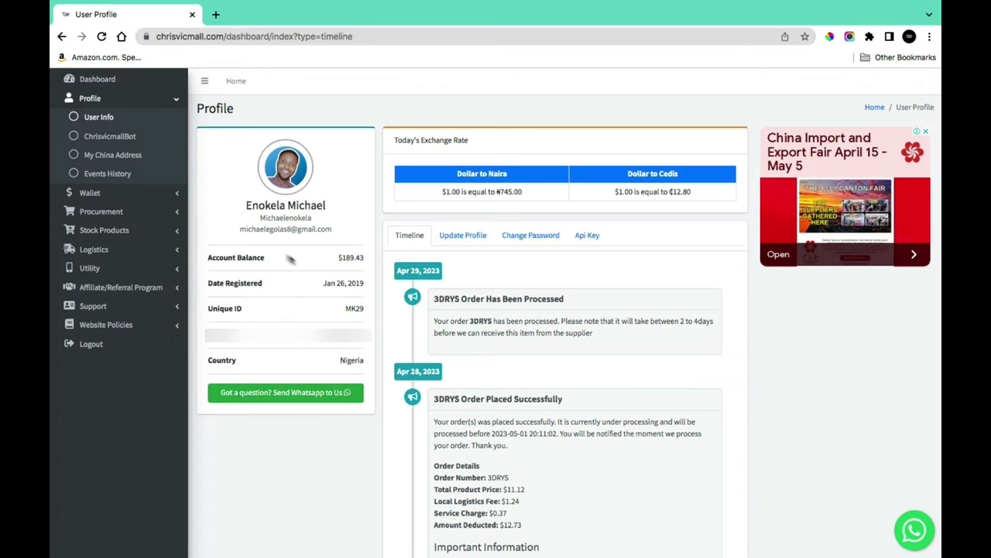
# Open Chrisvicmall's Other sites/Pay Supplier procurement form and go through its amount and supplier phone fields.
pyautogui.click(176, 214)
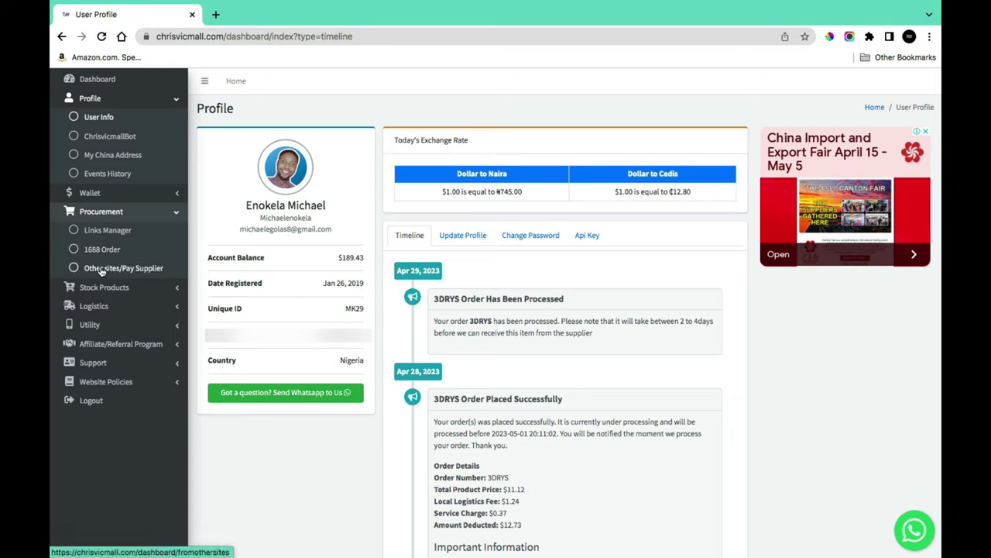
pyautogui.click(147, 271)
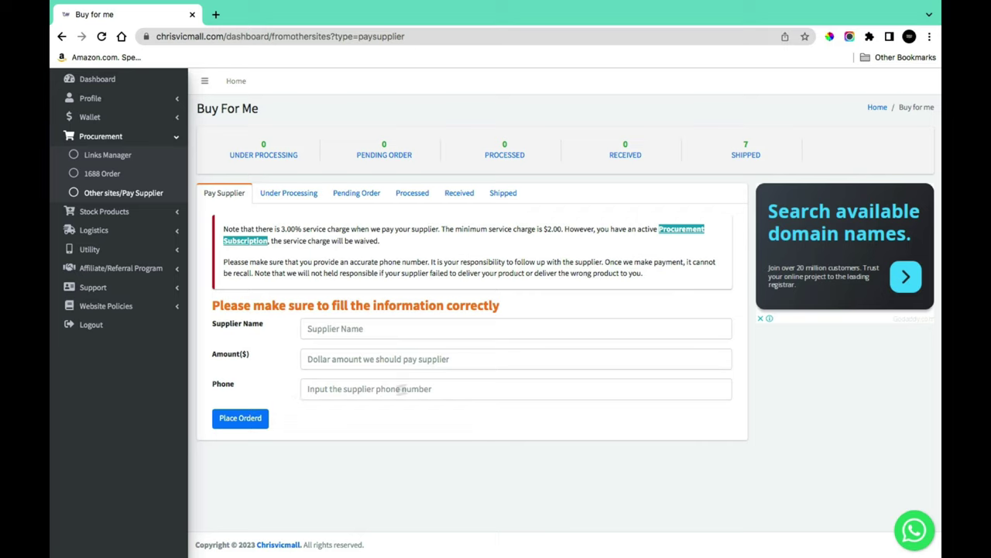
pyautogui.click(326, 363)
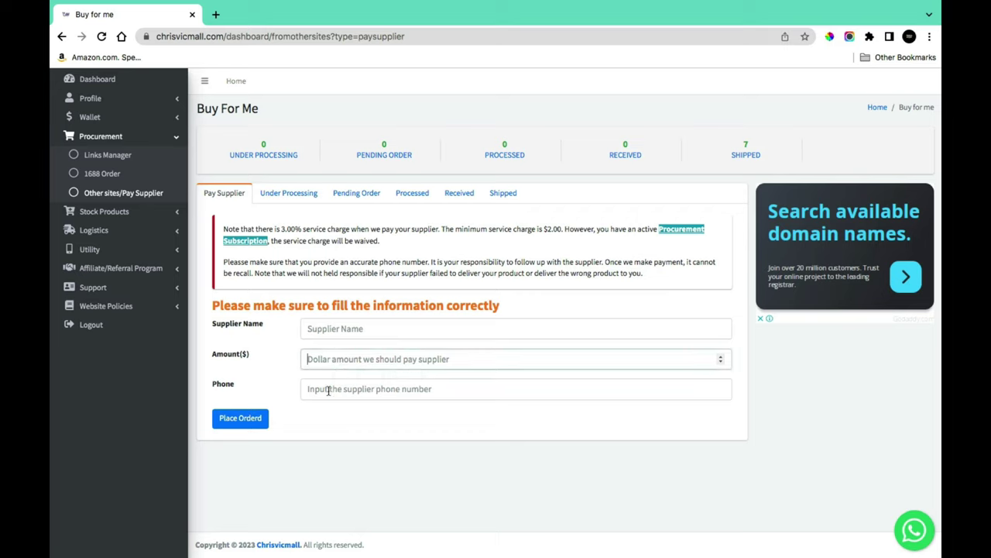
pyautogui.click(328, 391)
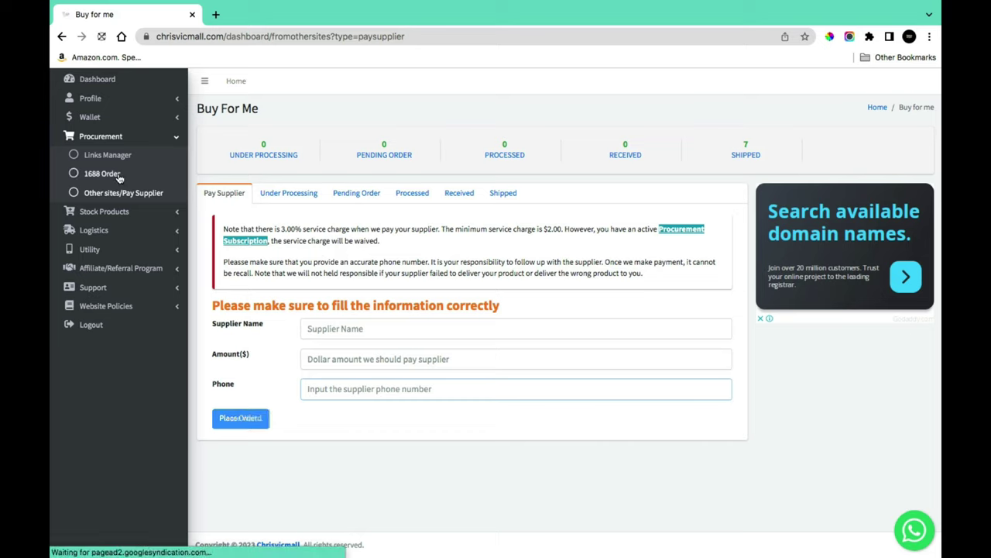
# Open the 1688 Order procurement page in the Chrisvicmall dashboard.
pyautogui.press('Return')
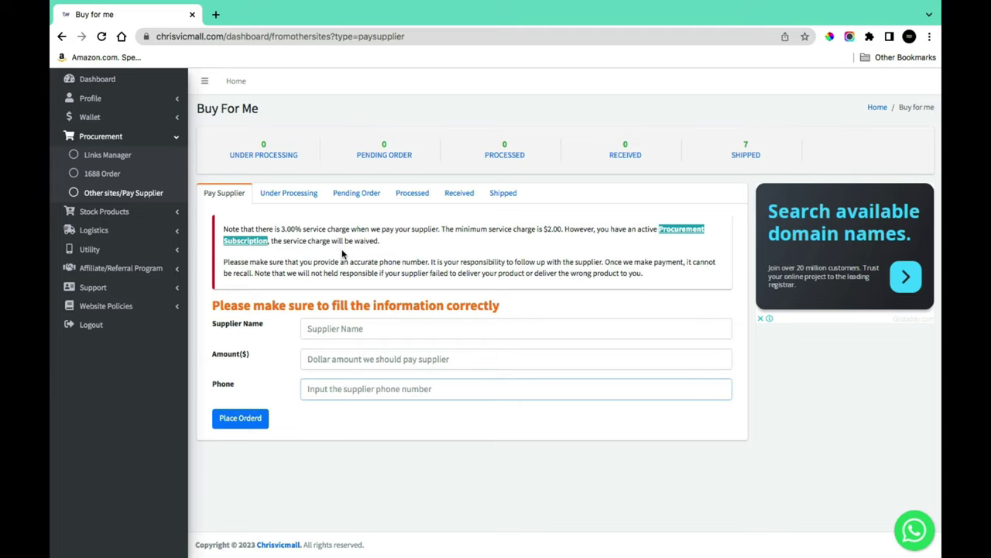
pyautogui.press('Return')
pyautogui.click(116, 174)
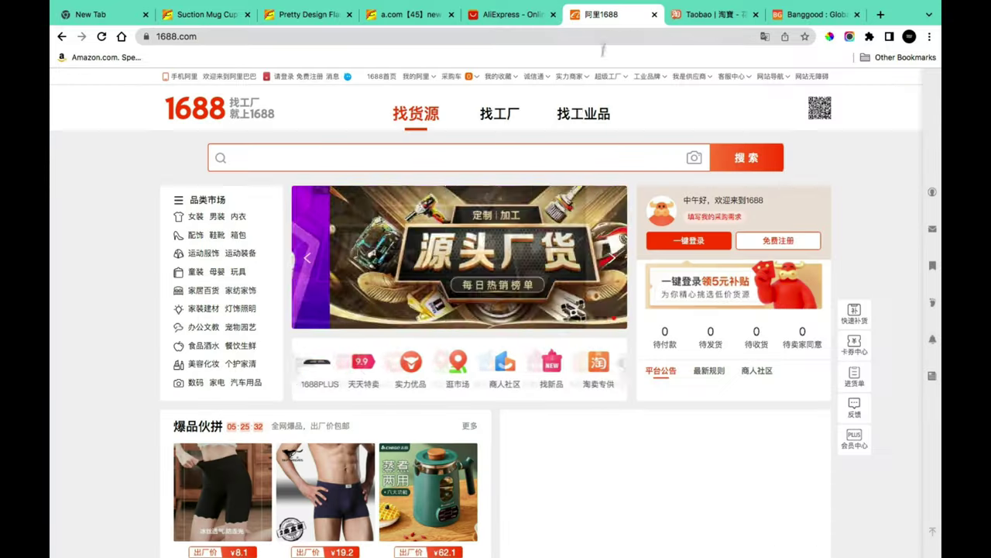
# Open the small white GUZI BAG backpack from the 1688 homepage recommendations, copy its product link and return to Chrisvicmall.
pyautogui.scroll(-5, 601, 397)
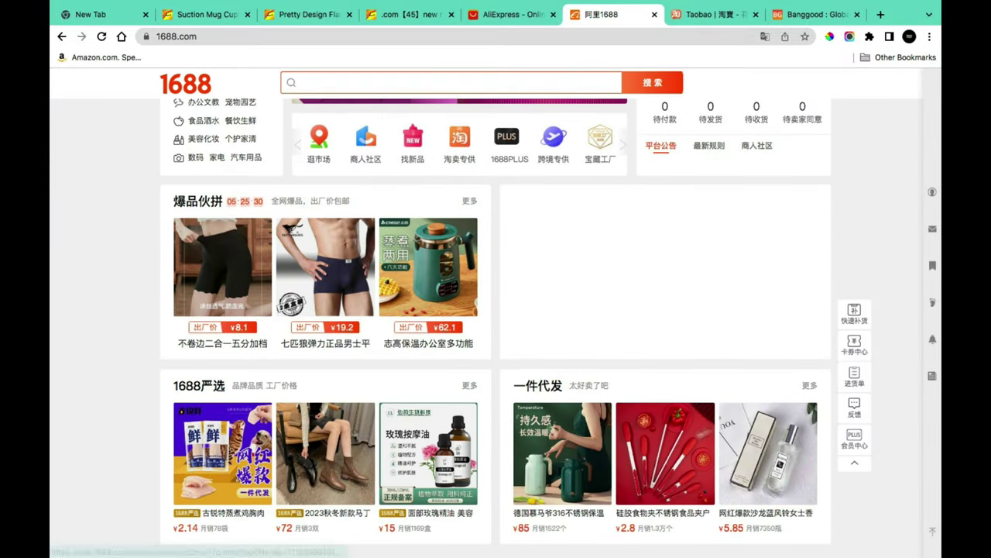
pyautogui.scroll(-10, 710, 384)
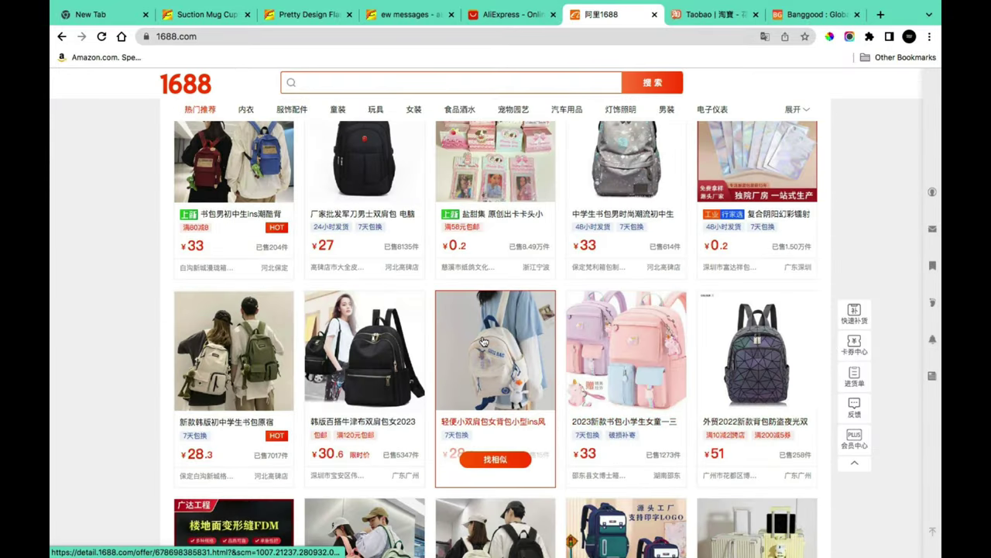
pyautogui.click(475, 332)
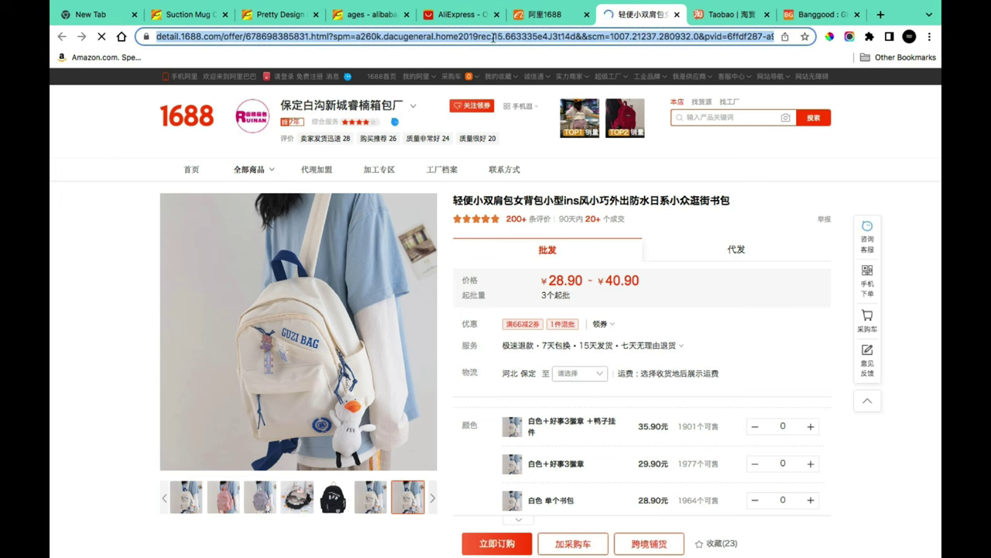
pyautogui.hotkey('ctrl', 'Right')
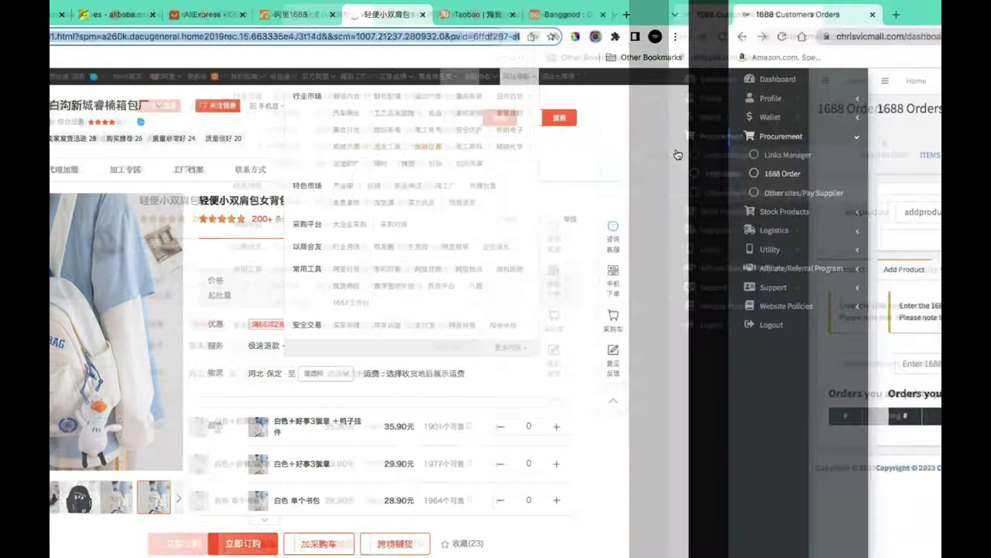
pyautogui.click(250, 363)
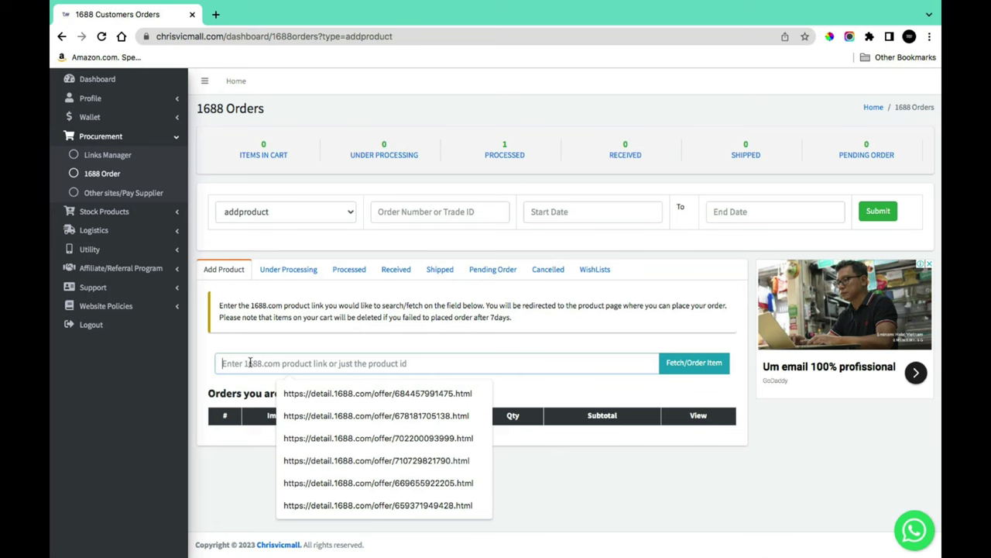
pyautogui.write('https://detail.1688.com/offer/678698385831.html')
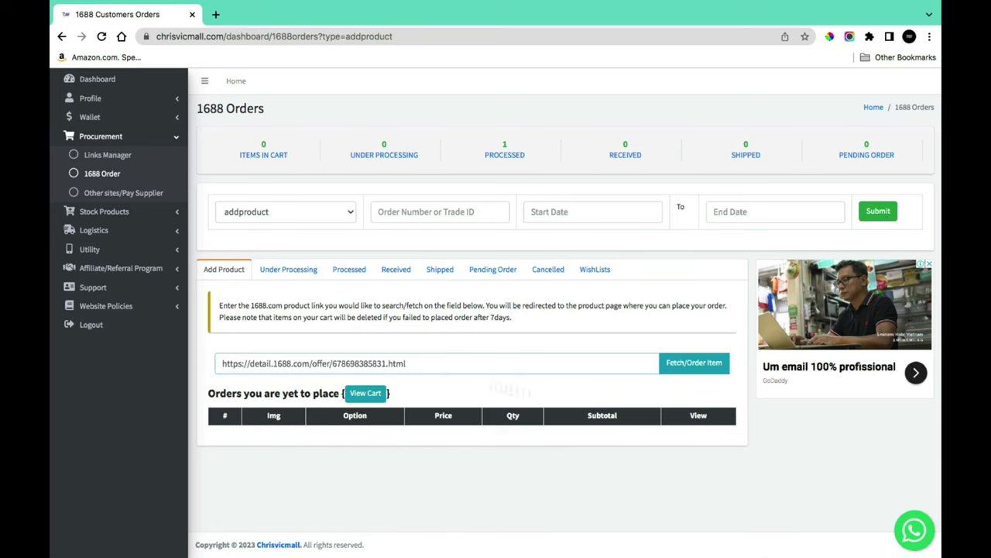
pyautogui.click(713, 369)
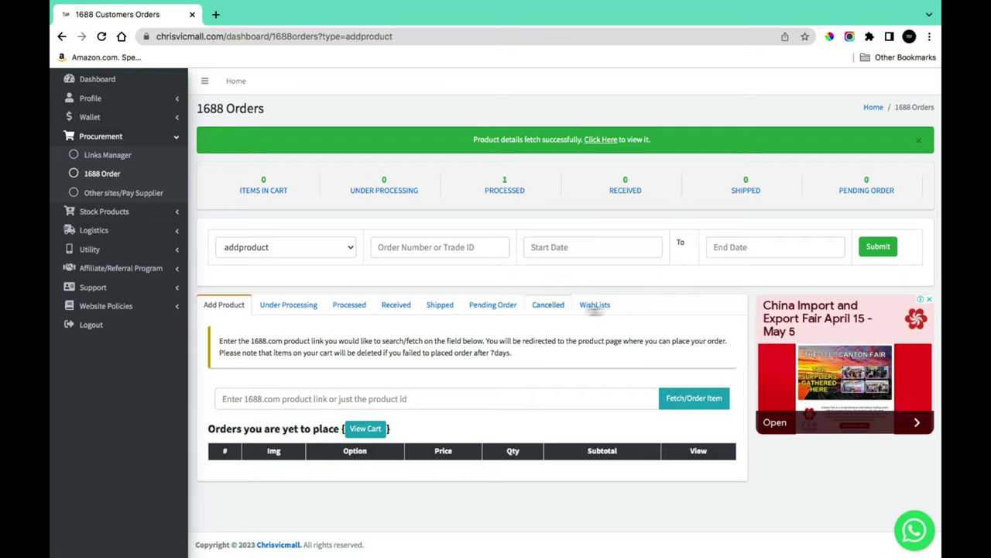
pyautogui.click(602, 140)
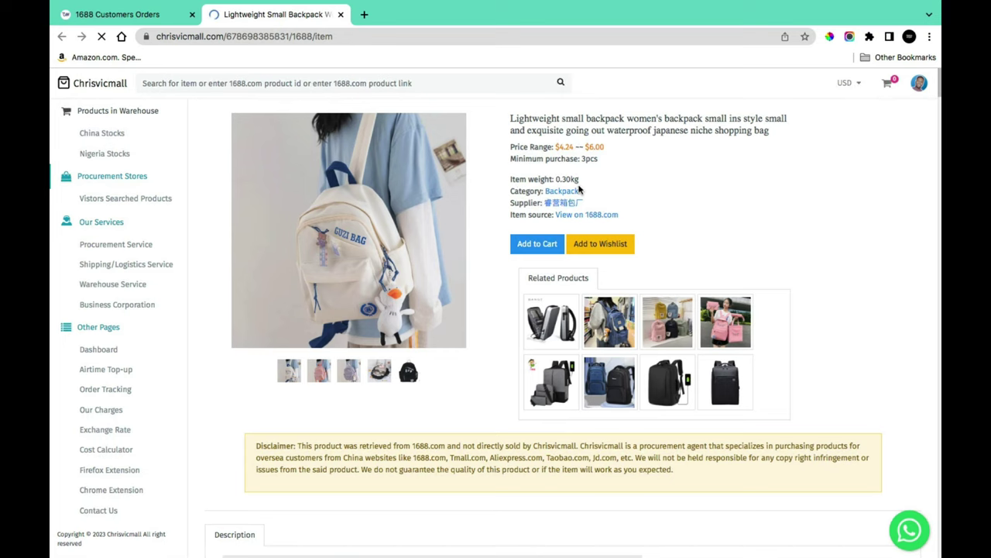
# Add 7 pieces of the $5.27 white backpack option with badges and duck pendant to the cart.
pyautogui.click(538, 244)
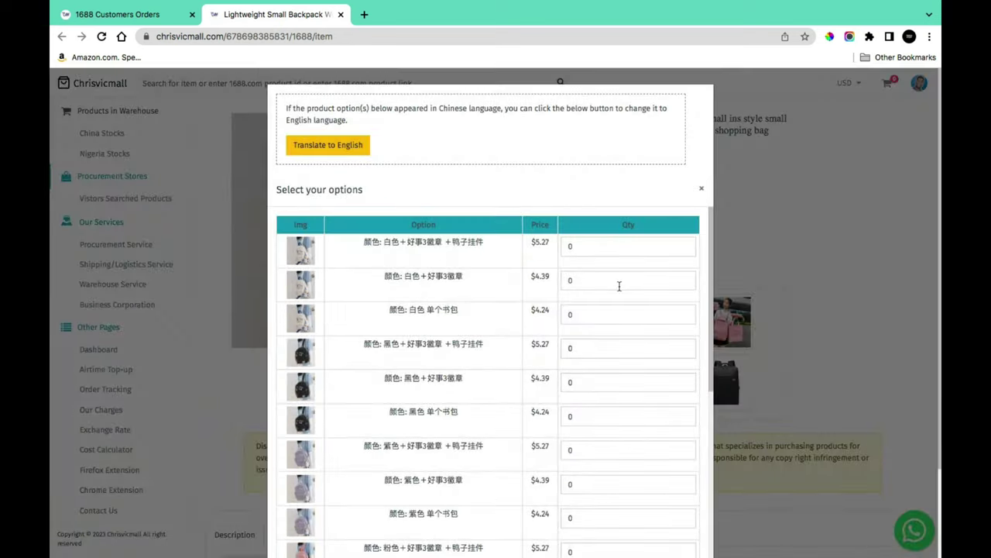
pyautogui.scroll(-3, 700, 166)
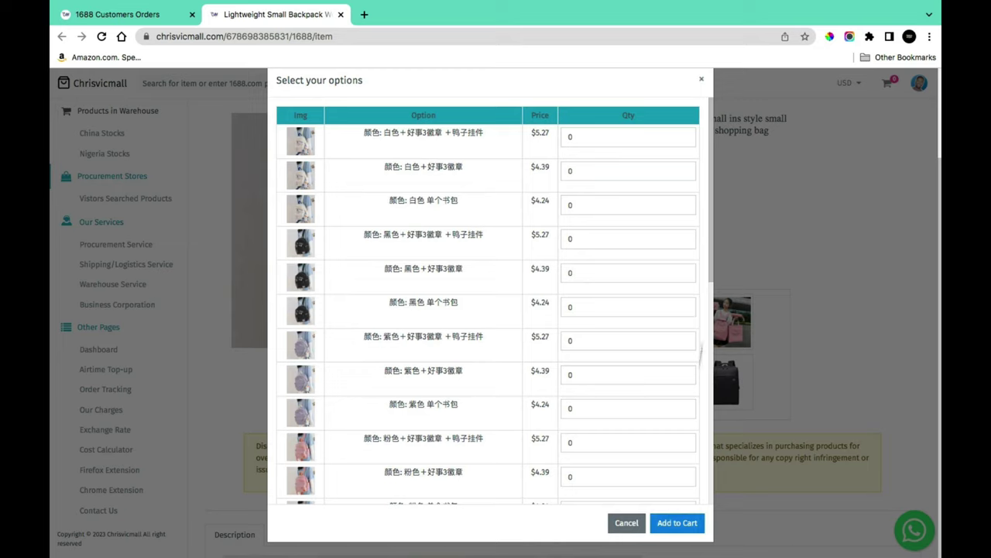
pyautogui.scroll(3, 550, 197)
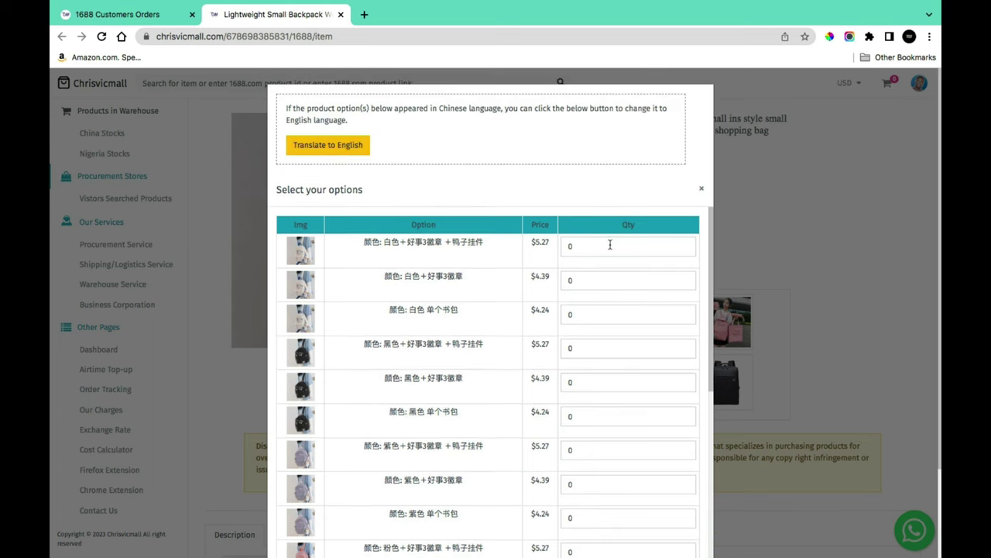
pyautogui.click(610, 244)
pyautogui.press('BackSpace')
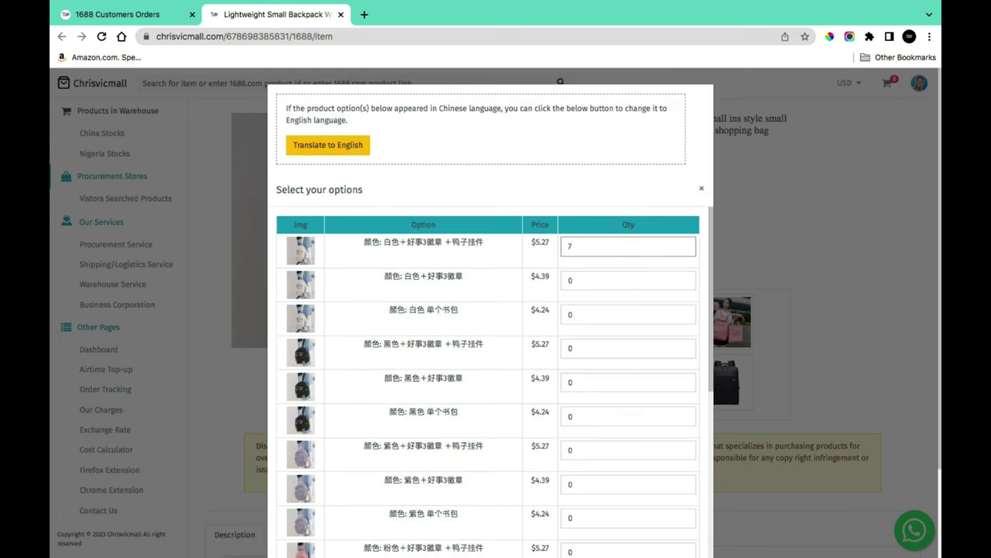
pyautogui.scroll(-10, 662, 356)
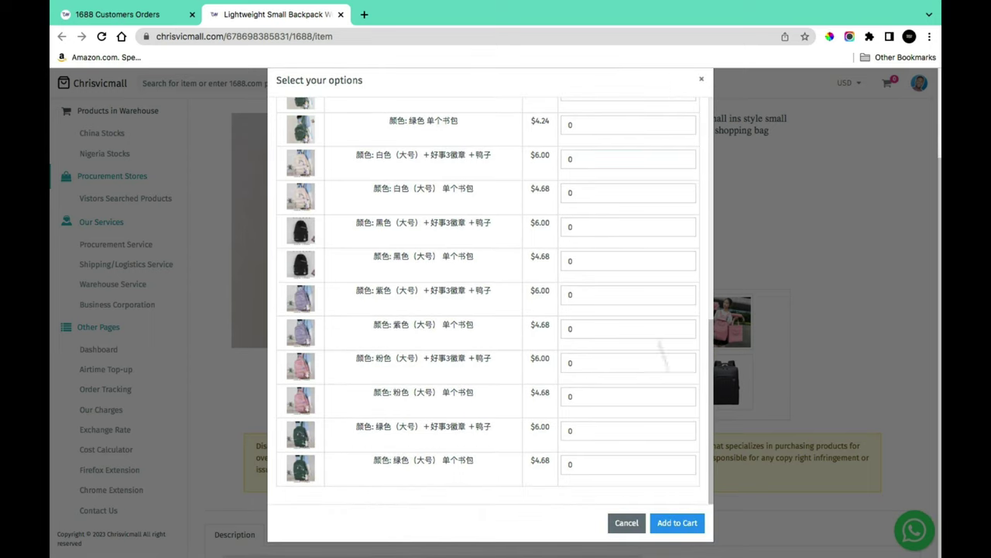
pyautogui.click(664, 525)
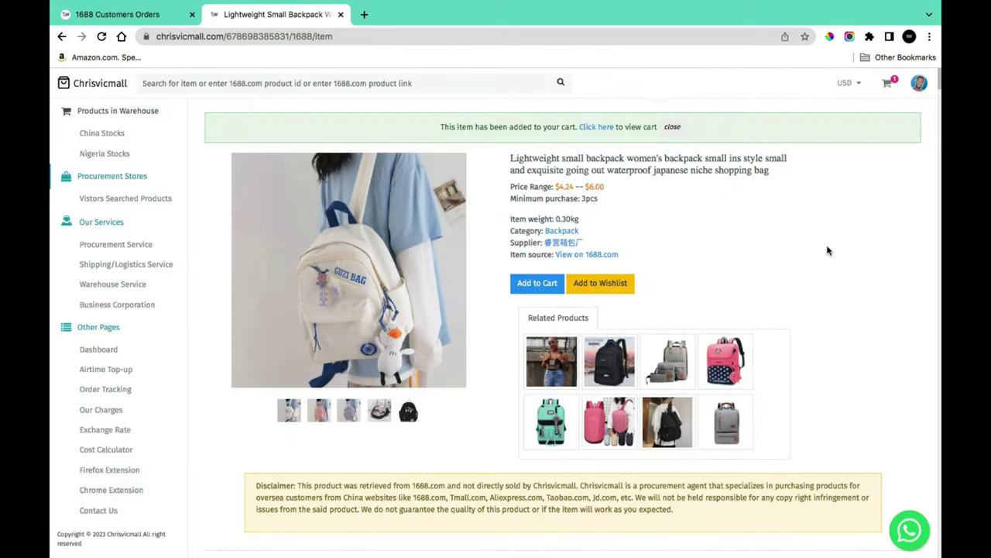
# Open the 1688.com order cart and calculate the cost of the backpack order.
pyautogui.click(892, 87)
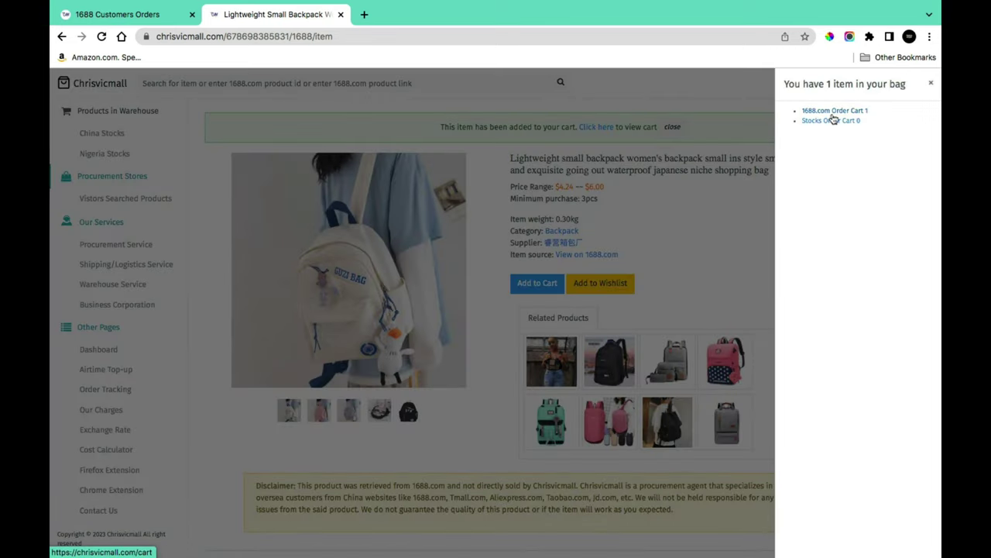
pyautogui.click(855, 112)
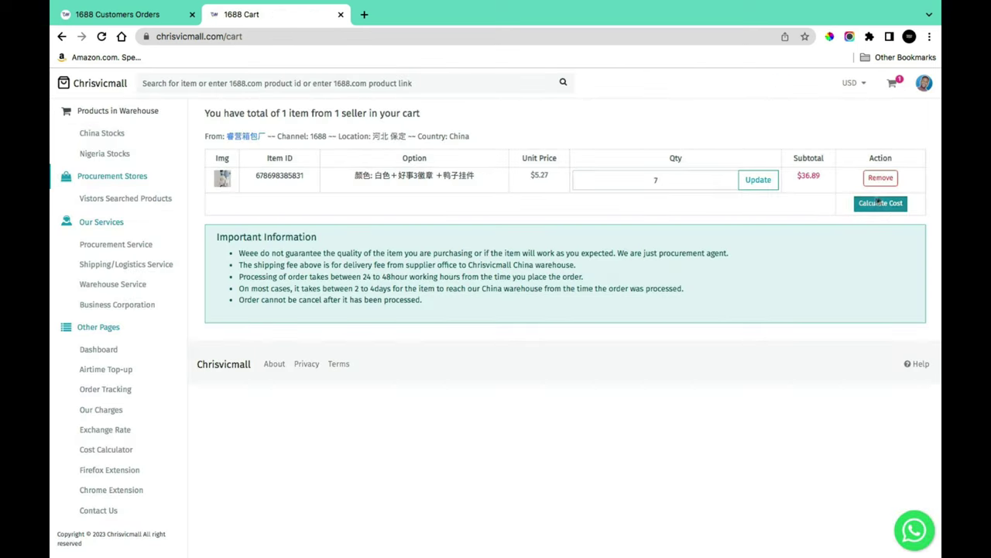
pyautogui.click(888, 206)
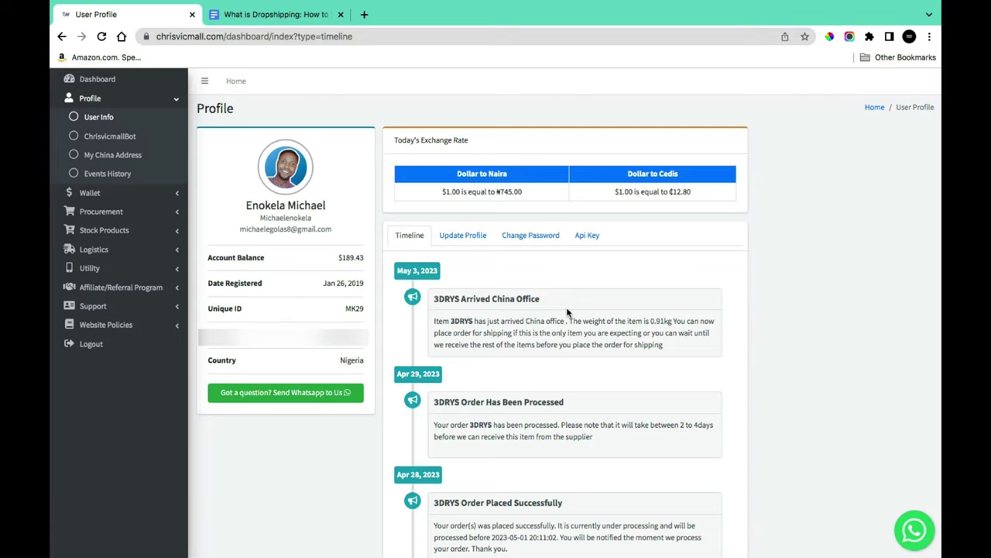
# Open the China Shipping Request page and request a picture of the received parcel, confirming the request.
pyautogui.click(91, 249)
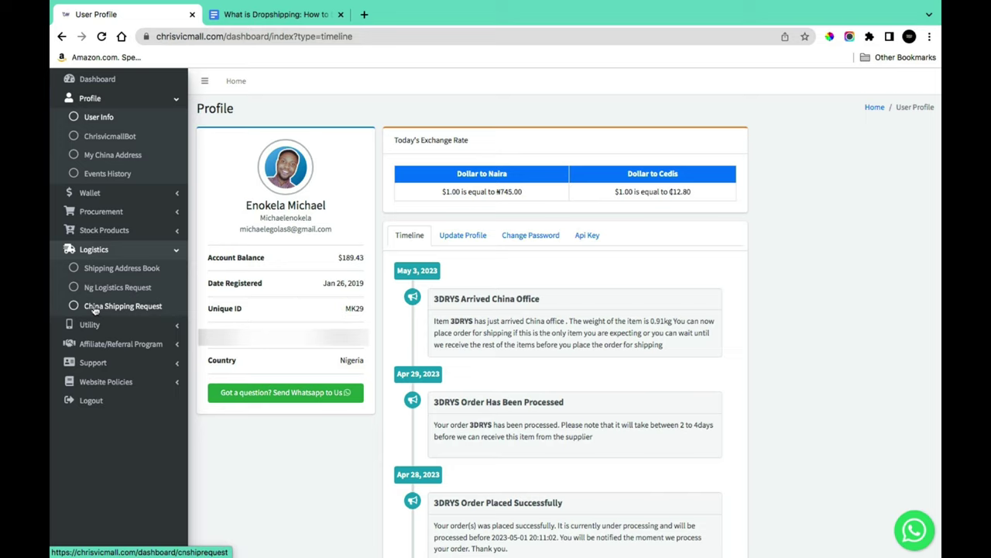
pyautogui.click(140, 310)
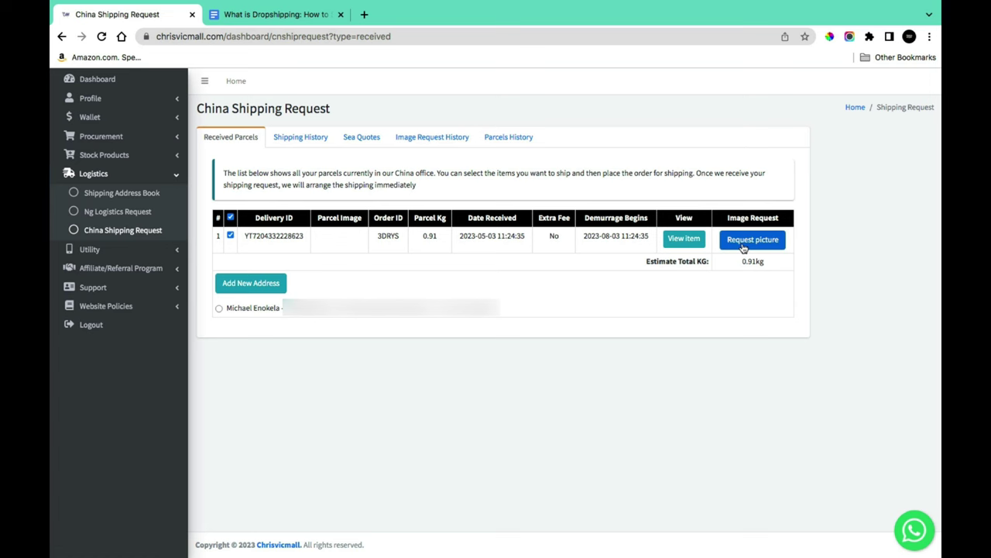
pyautogui.click(742, 241)
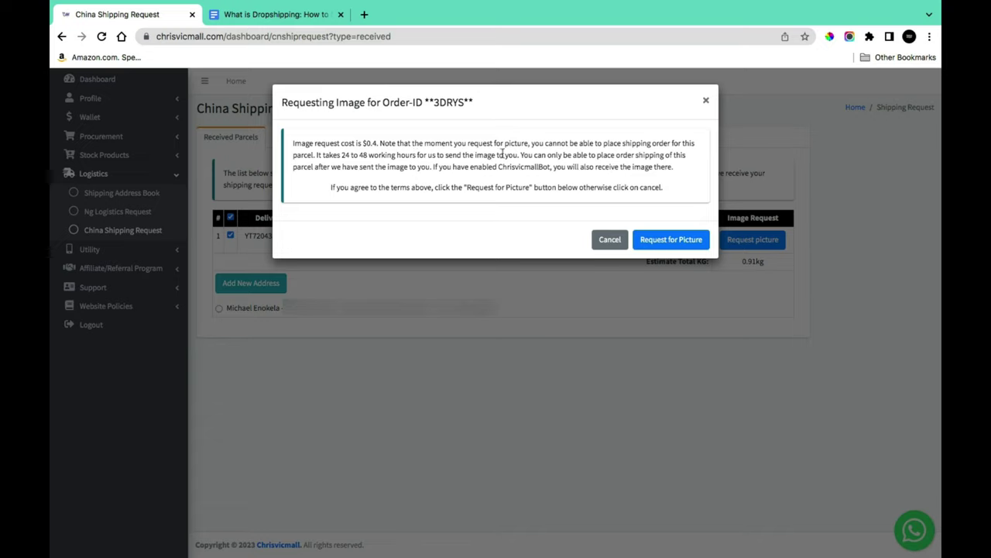
pyautogui.click(685, 245)
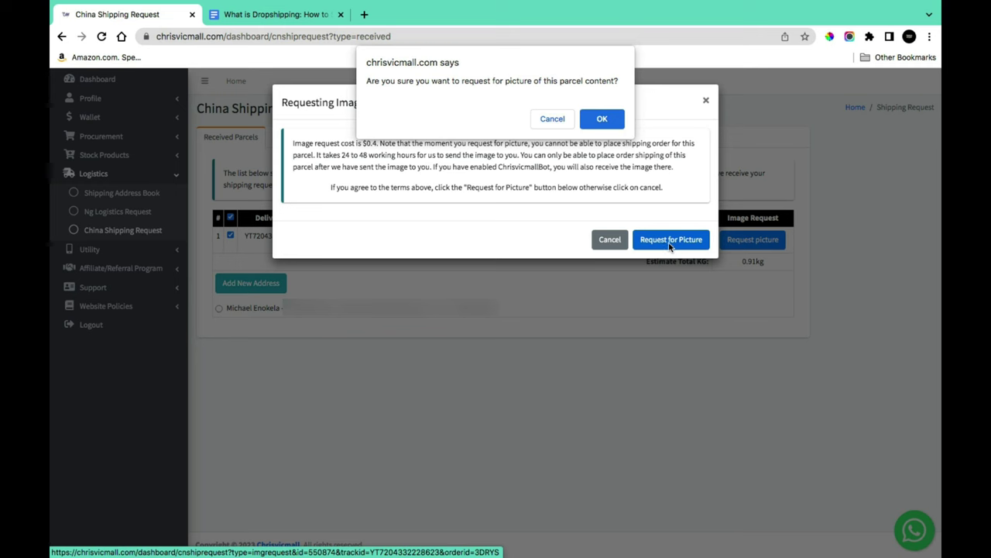
pyautogui.click(608, 124)
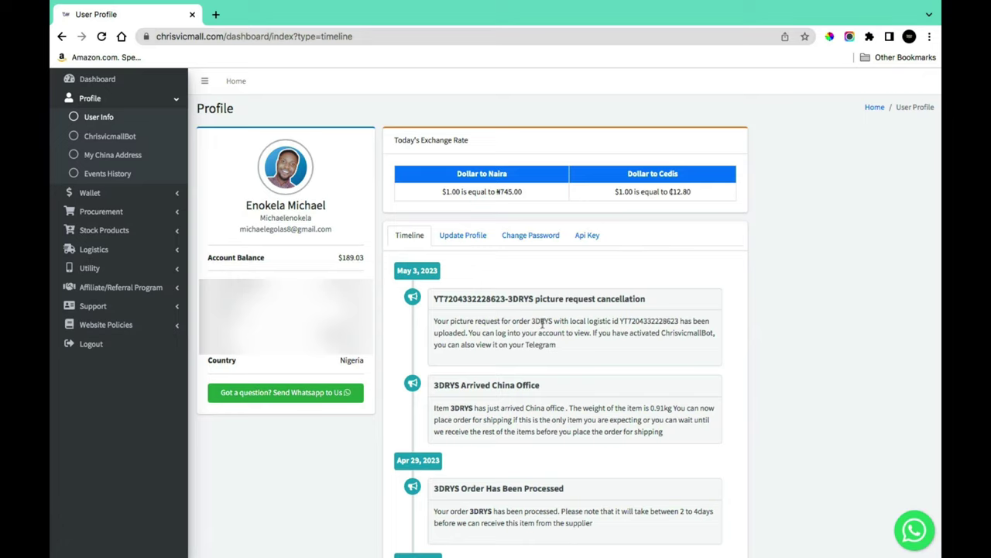
# Reopen the China Shipping Request page from the profile timeline and view the received parcel's requested image.
pyautogui.scroll(-1, 551, 323)
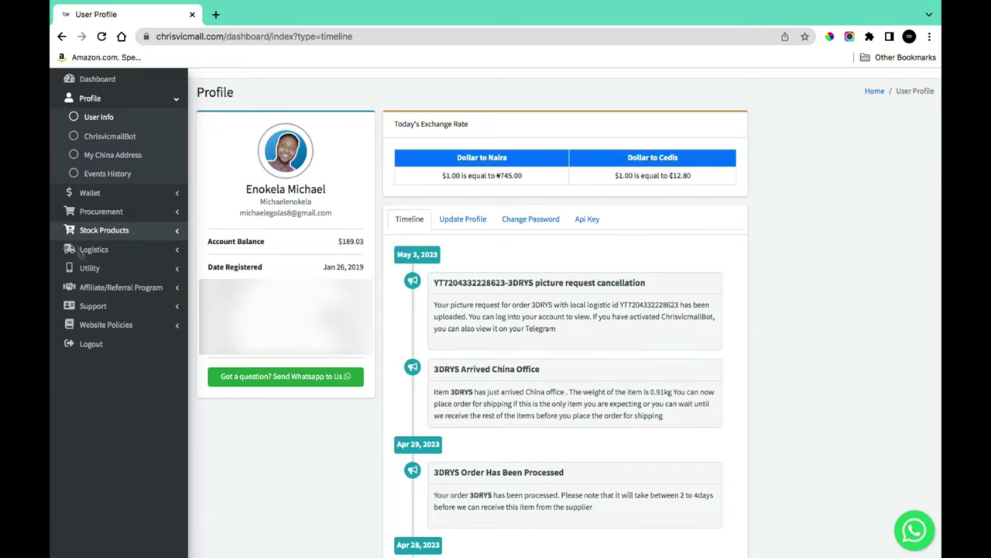
pyautogui.click(114, 249)
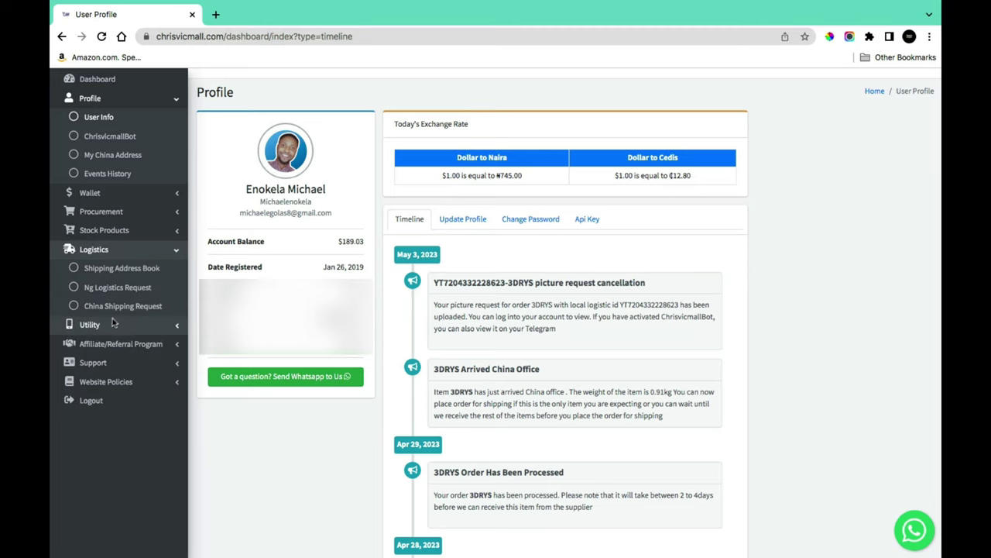
pyautogui.click(114, 309)
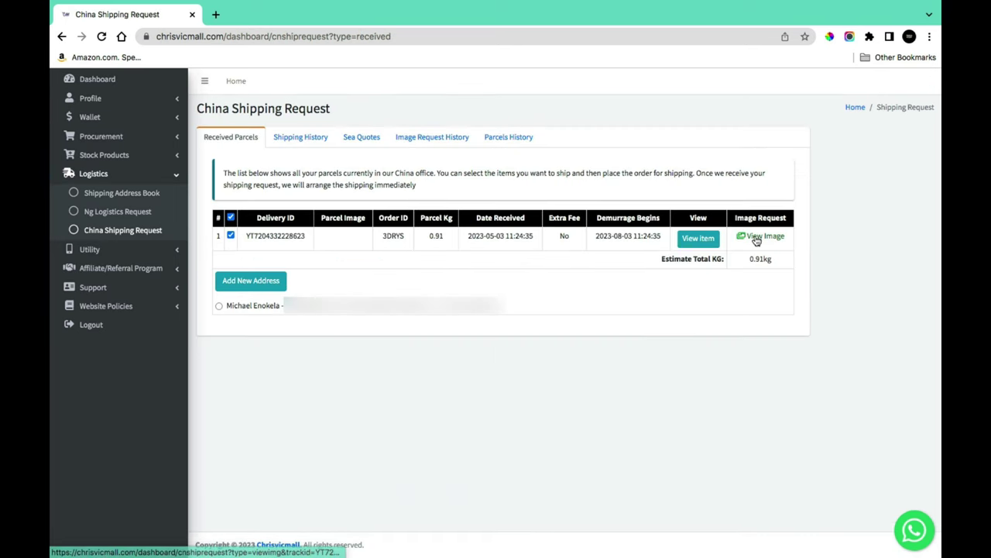
pyautogui.click(756, 241)
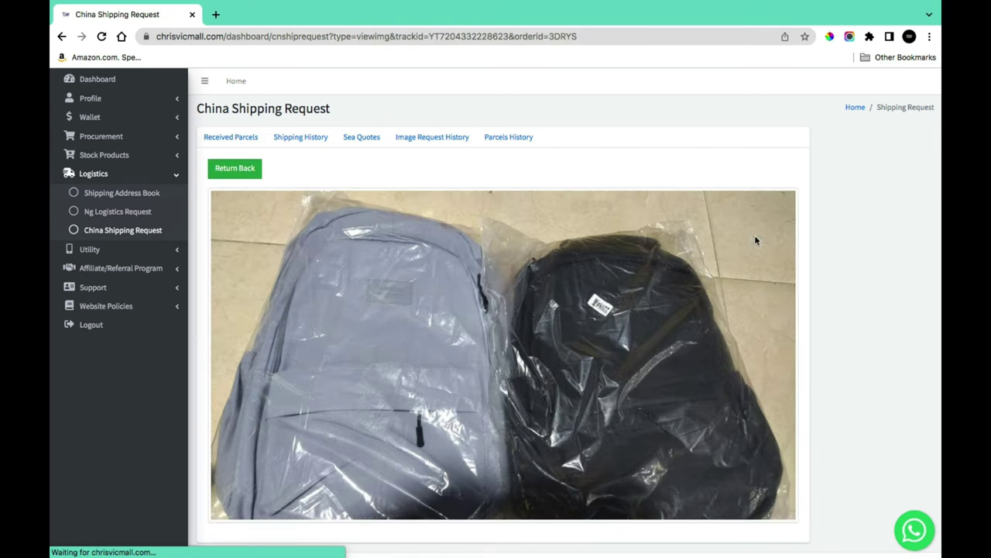
# Examine the parcel photo of the two packed backpacks up close, and return to the received parcels list.
pyautogui.scroll(-1, 692, 311)
pyautogui.scroll(1, 692, 315)
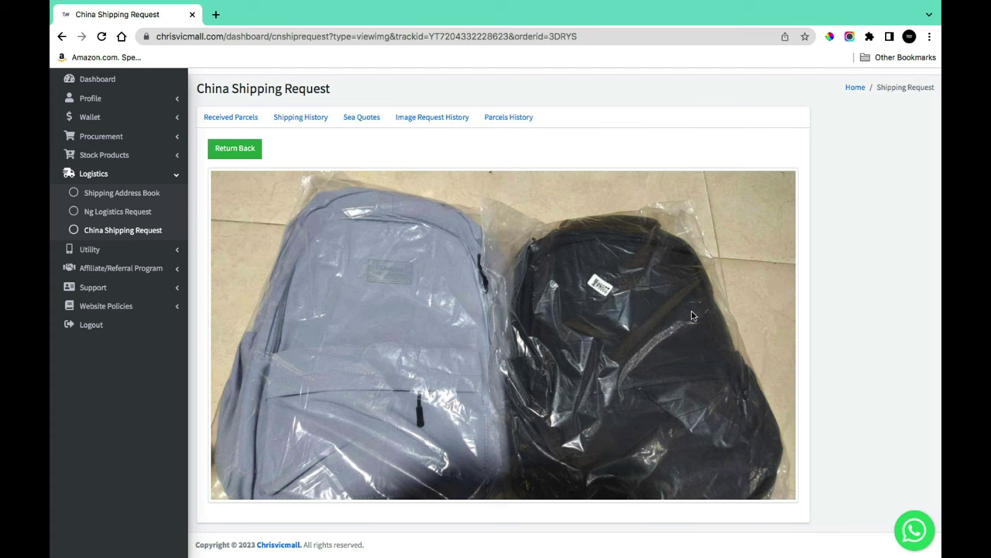
pyautogui.scroll(5, 693, 315)
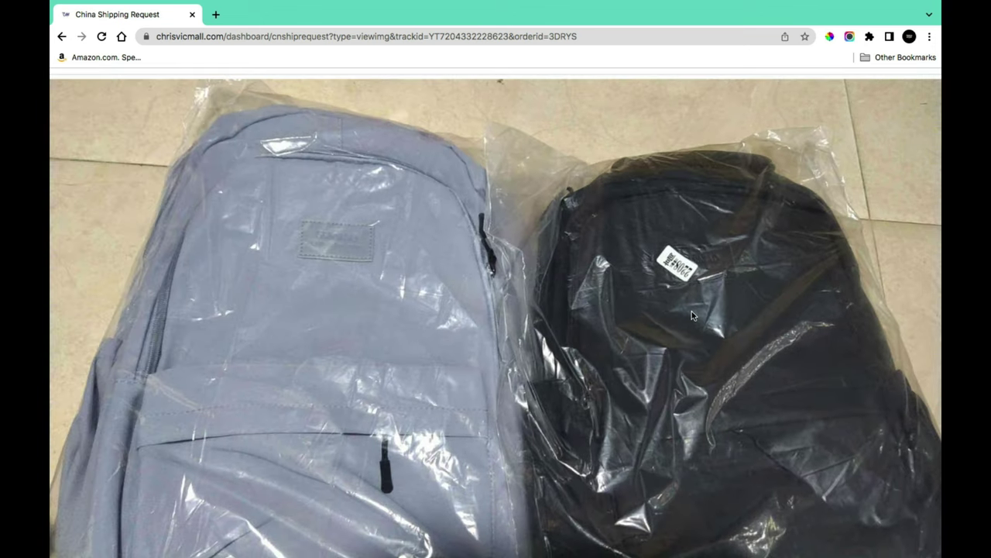
pyautogui.scroll(-1, 692, 315)
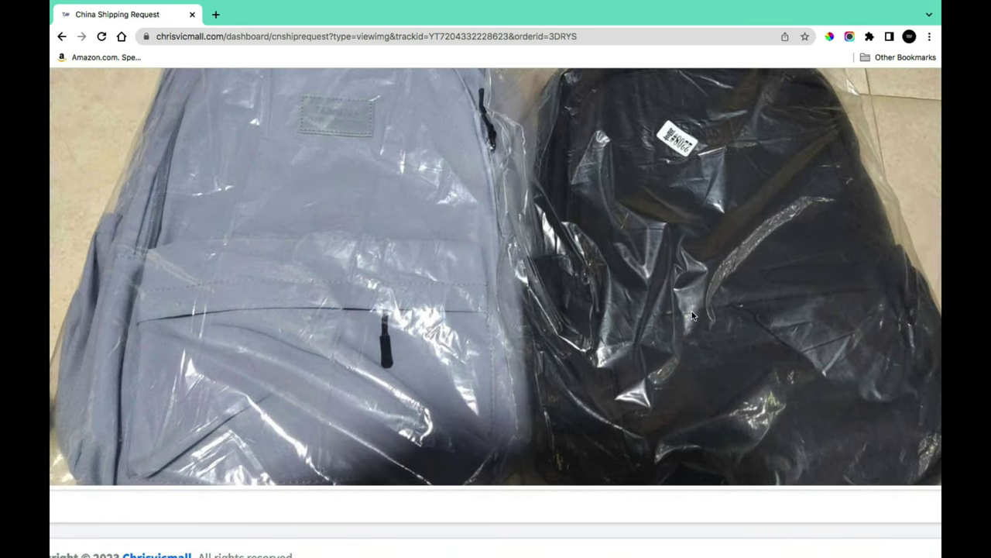
pyautogui.scroll(5, 692, 314)
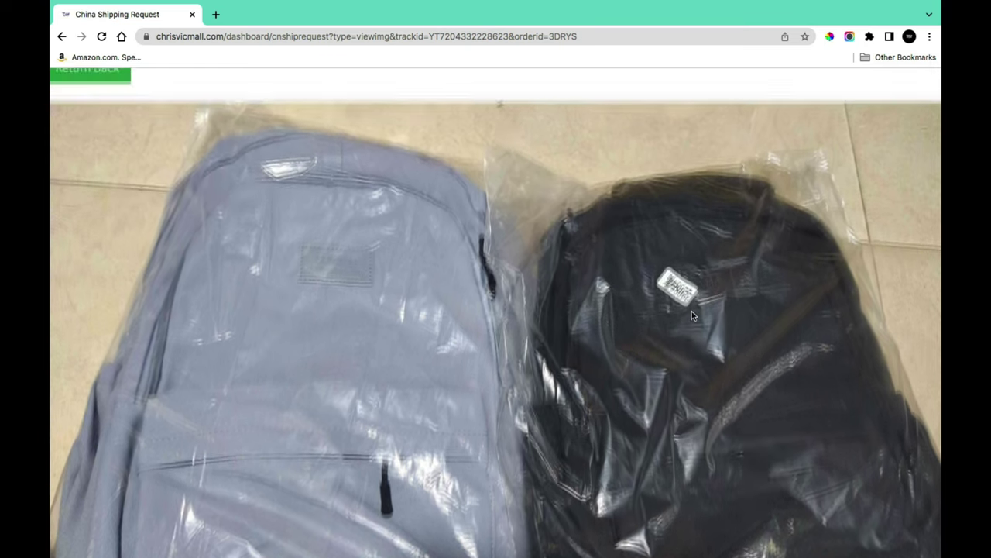
pyautogui.scroll(-5, 693, 316)
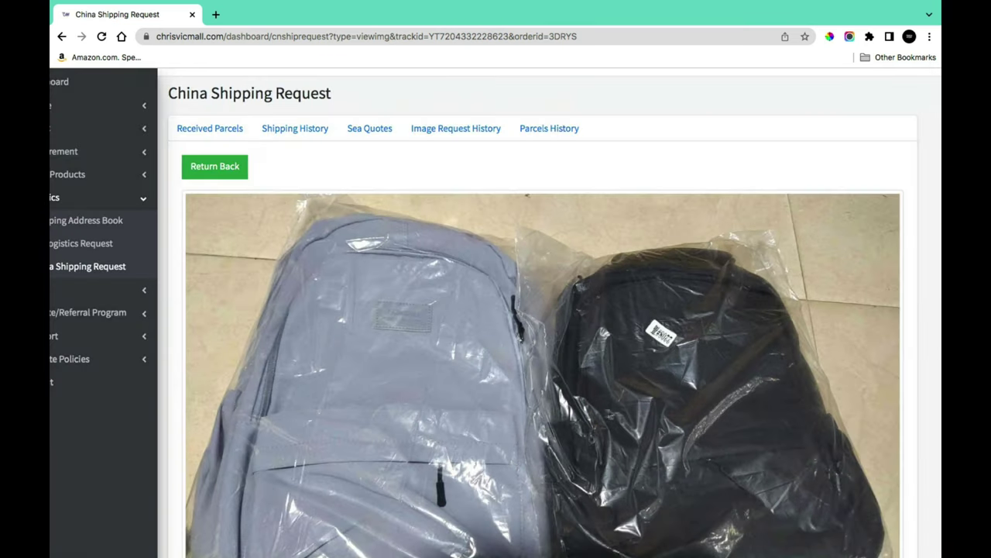
pyautogui.moveTo(395, 528)
pyautogui.scroll(-3, 494, 373)
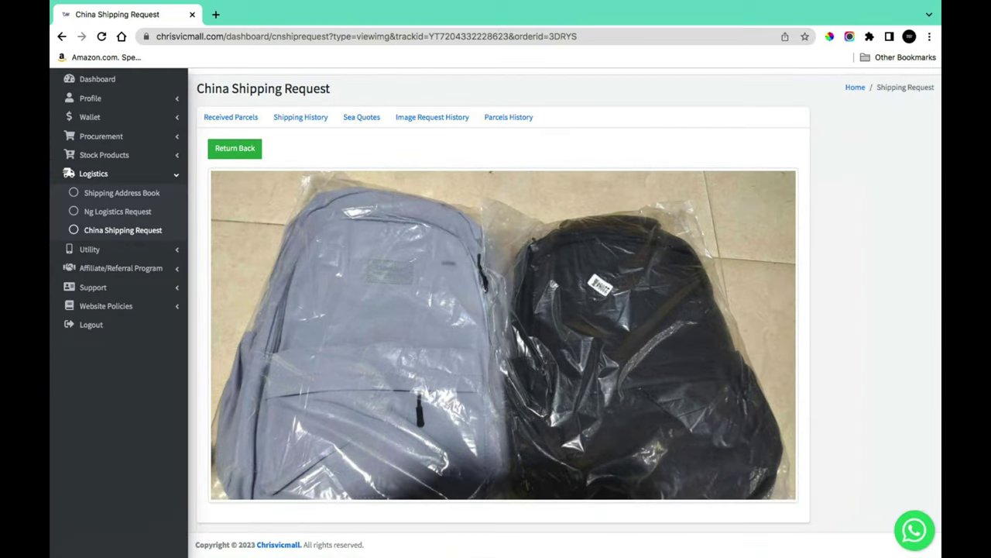
pyautogui.click(225, 153)
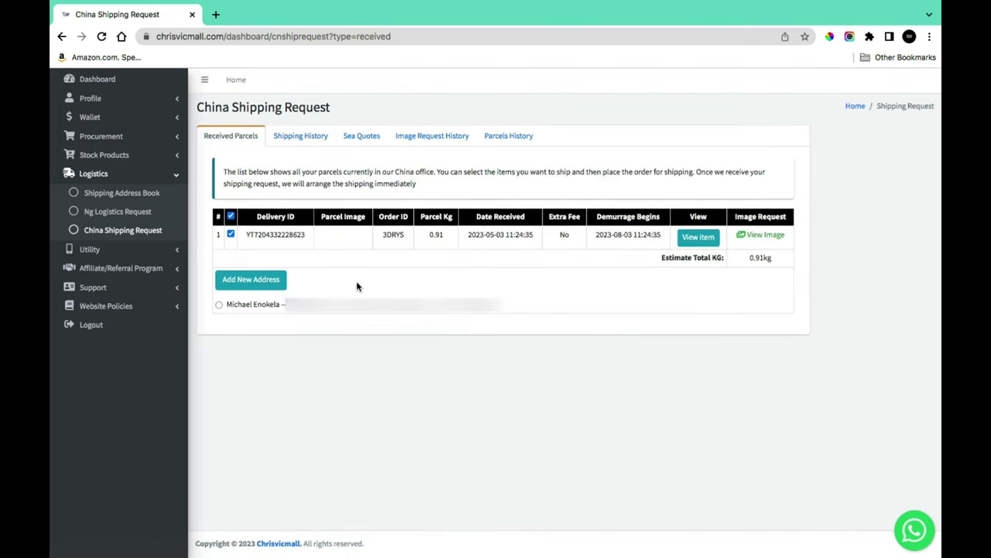
# Open the Shipping Address Book, look through its receiver name and country fields, and return to the China Shipping Request page.
pyautogui.click(242, 282)
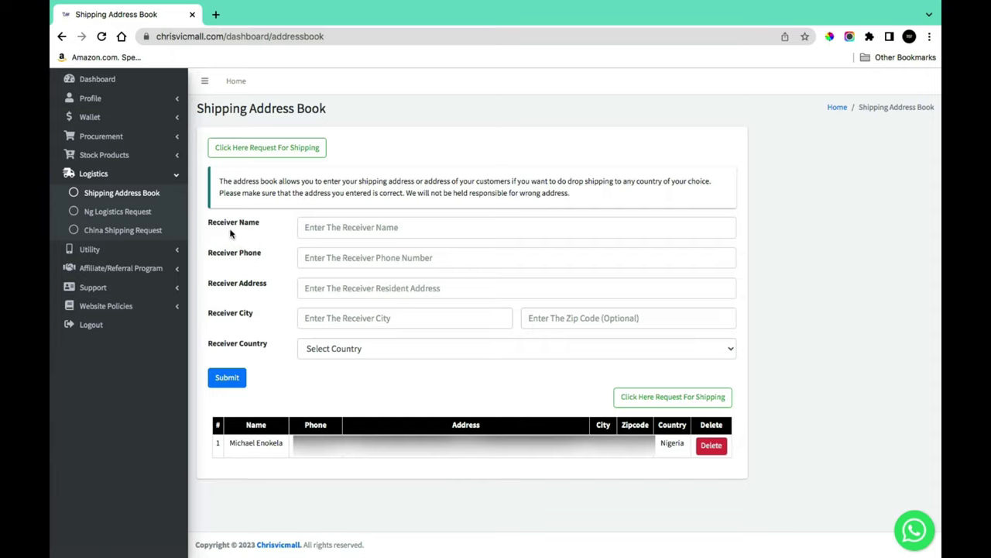
pyautogui.click(353, 225)
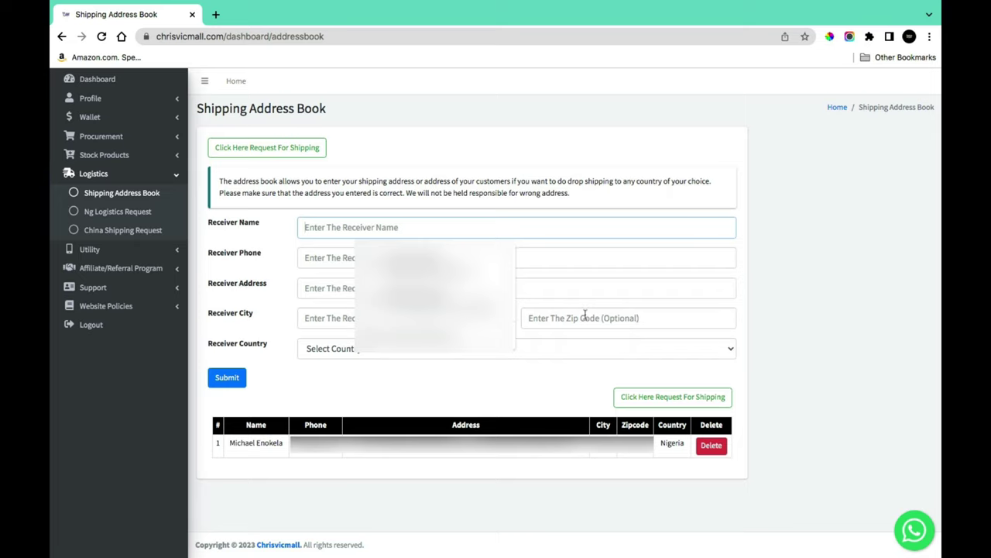
pyautogui.click(419, 395)
pyautogui.click(359, 350)
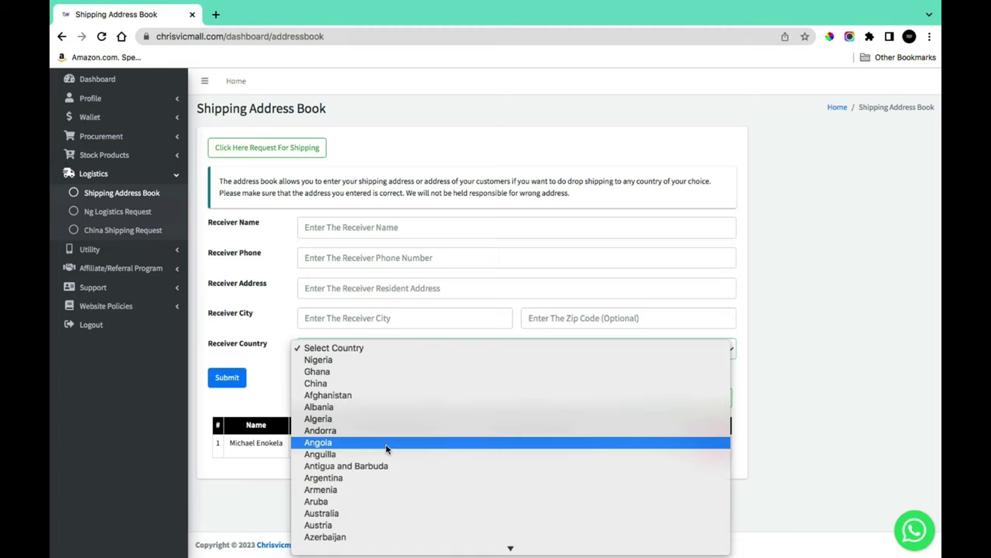
pyautogui.click(265, 360)
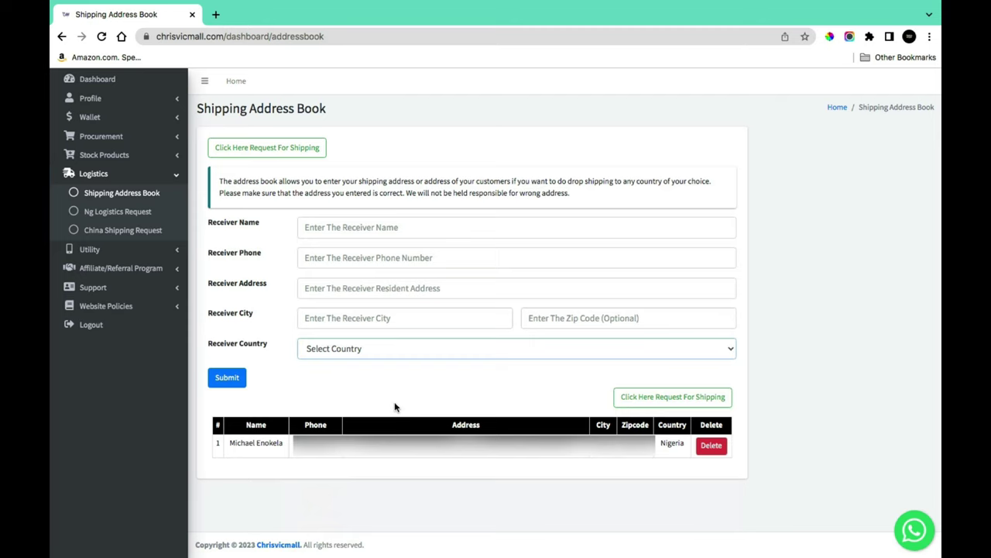
pyautogui.click(470, 504)
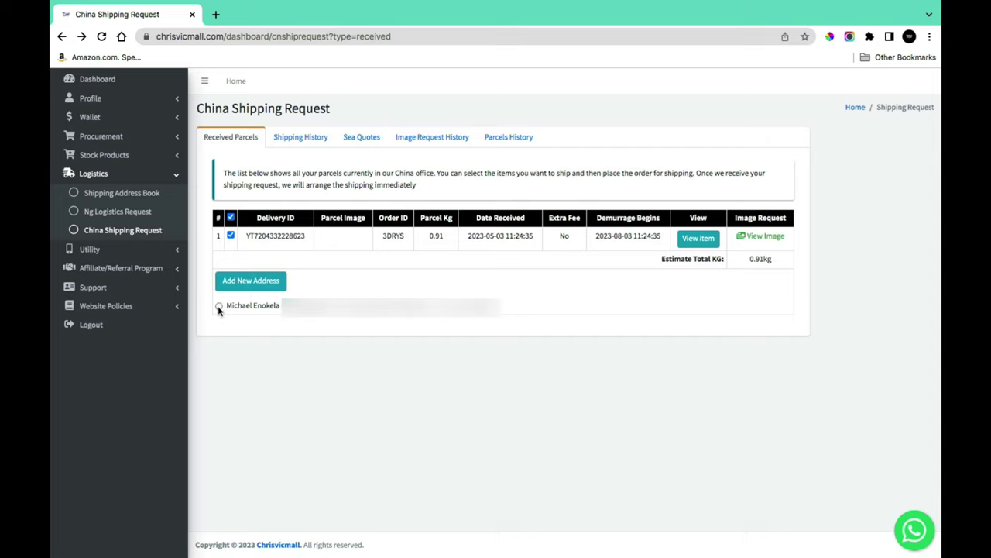
# Select the saved receiver address for the parcel and set the shipping option to Normal Shipping GZ.
pyautogui.click(219, 307)
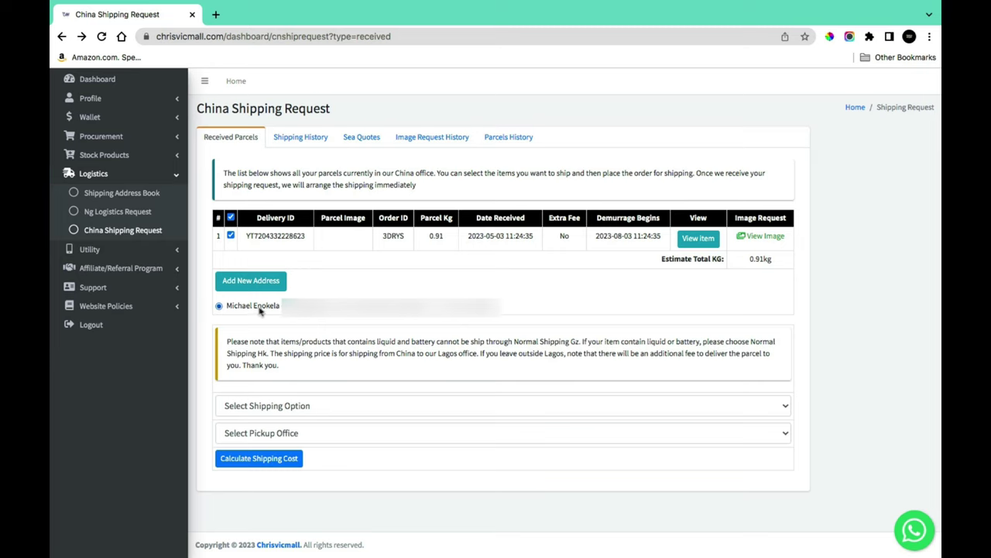
pyautogui.scroll(-1, 341, 389)
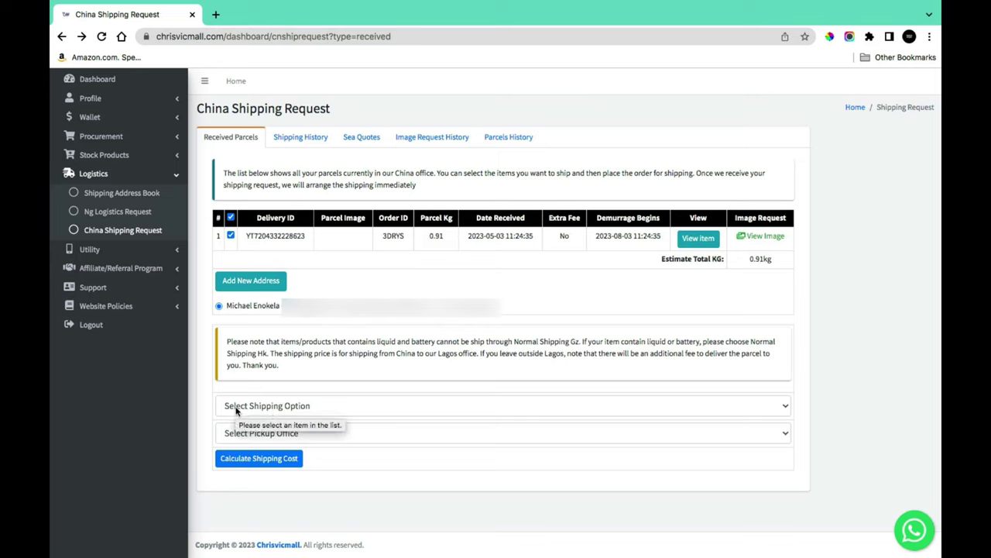
pyautogui.click(290, 411)
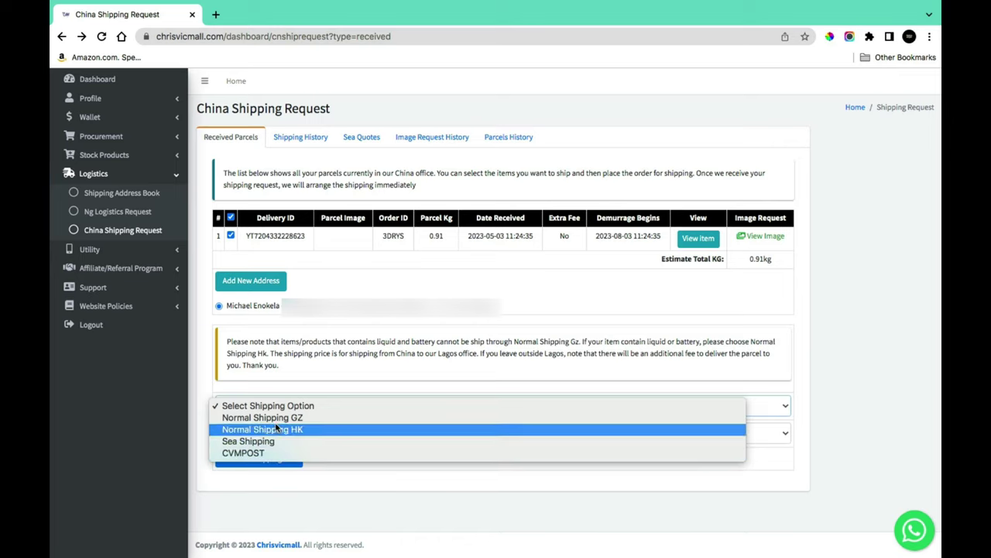
pyautogui.press('Escape')
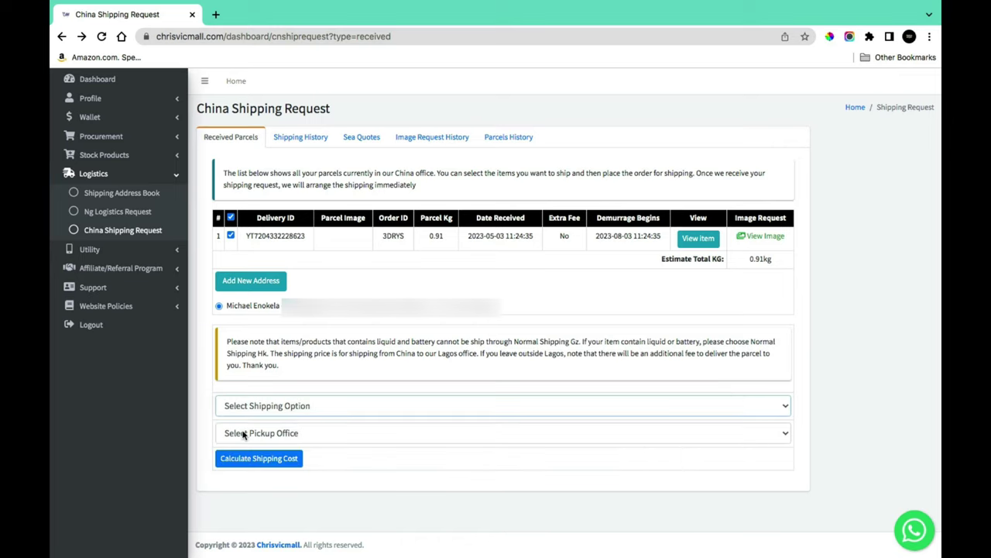
pyautogui.click(292, 434)
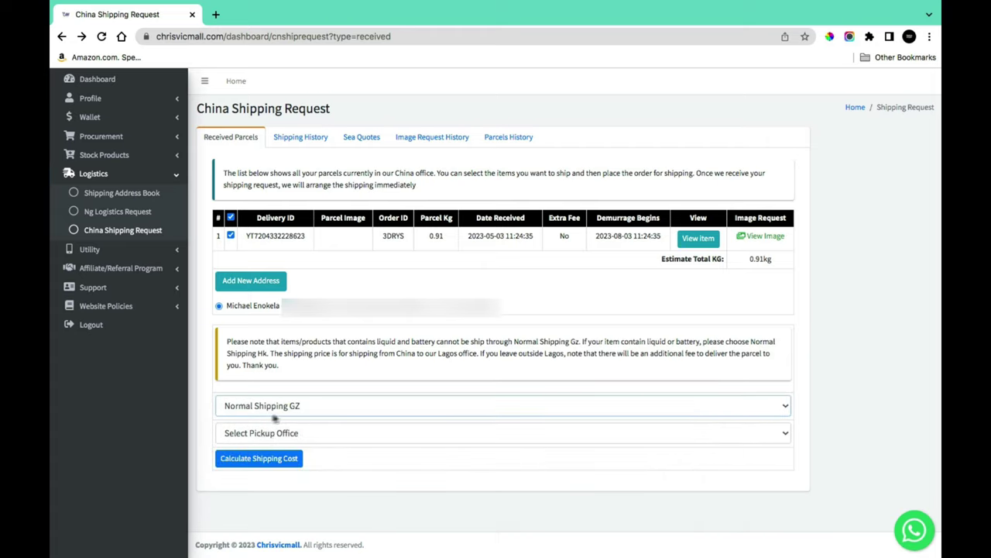
# Set the pickup office to Abuja, calculate the parcel's shipping cost and review the estimated fee to Nigeria.
pyautogui.click(298, 434)
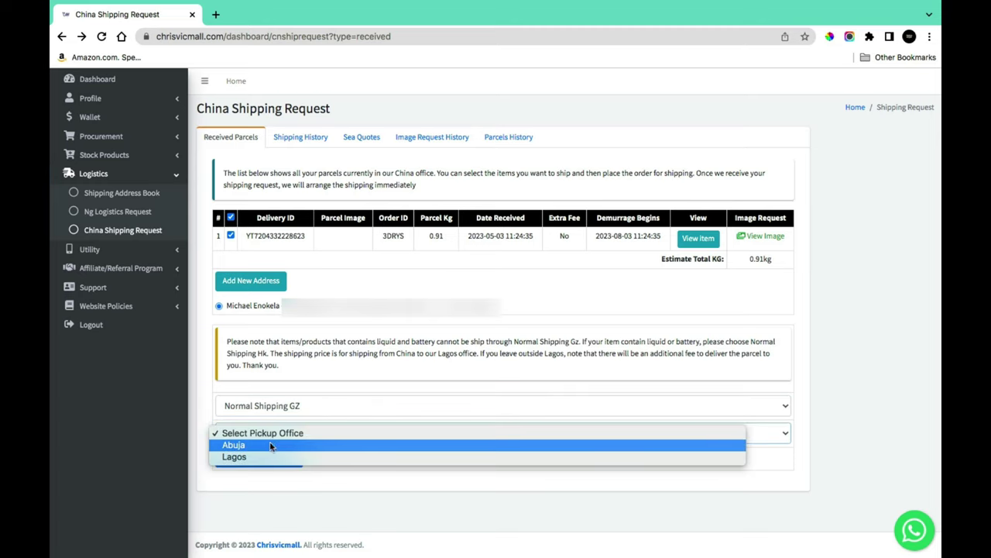
pyautogui.click(270, 444)
pyautogui.click(249, 459)
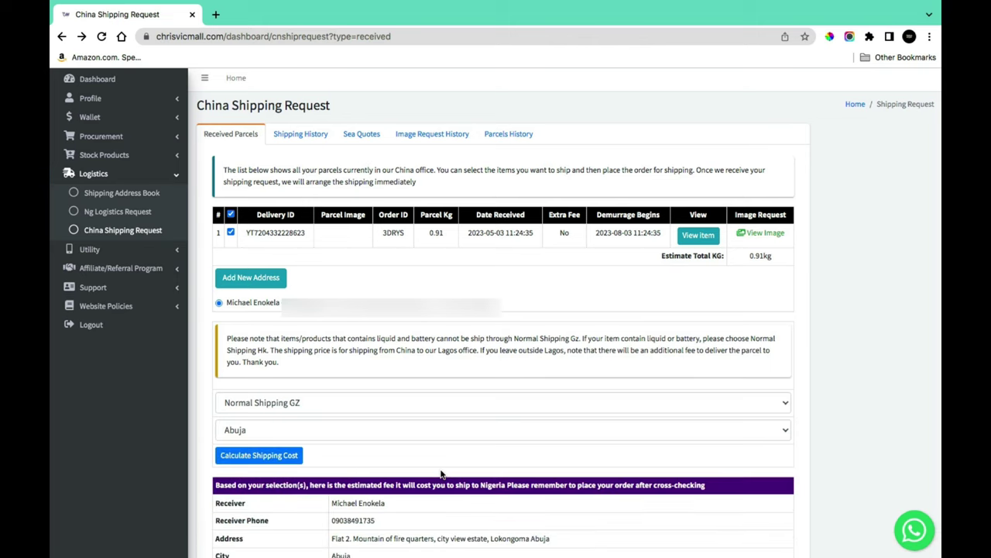
pyautogui.scroll(-4, 441, 474)
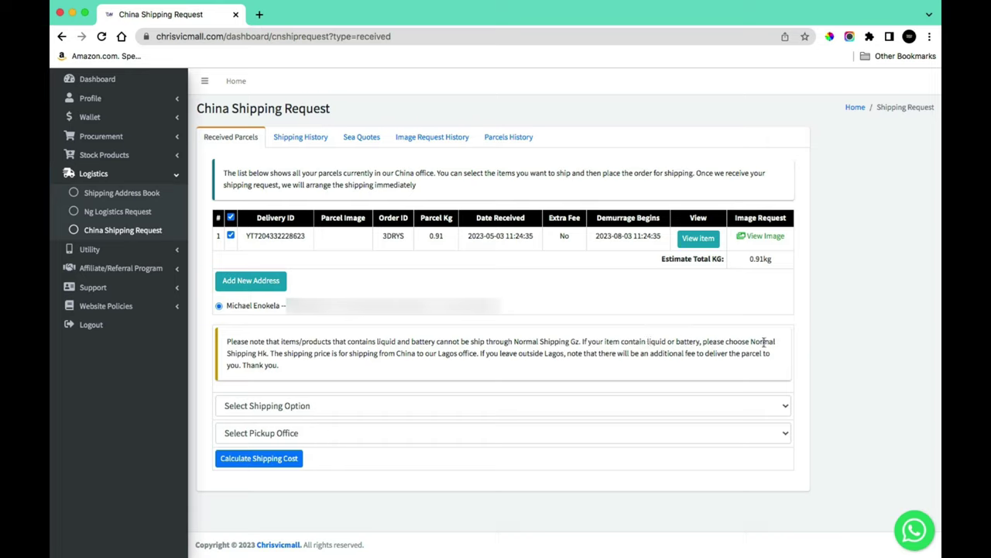
# Set the shipping option to Normal Shipping HK, agree to the Terms and Conditions and place the order for shipping.
pyautogui.click(318, 404)
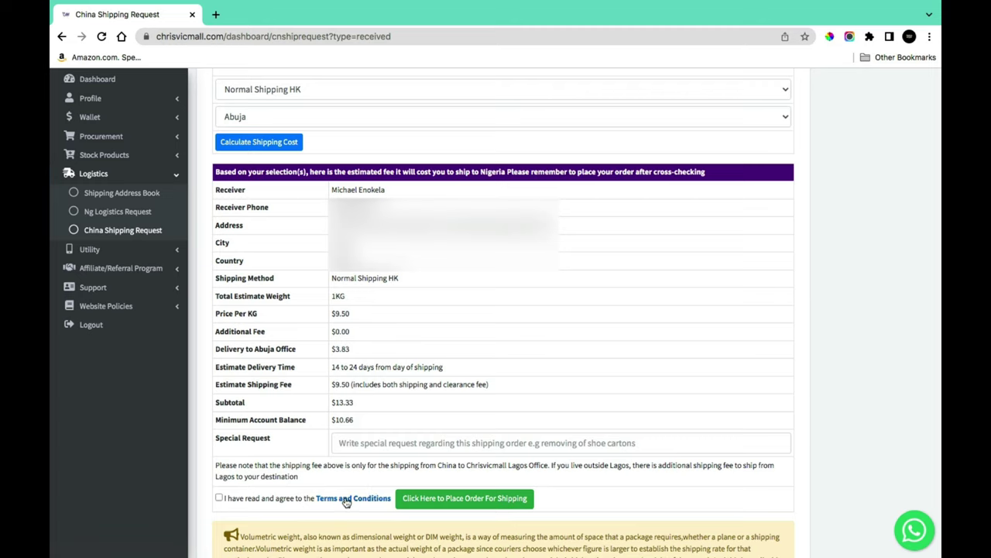
pyautogui.click(220, 500)
pyautogui.click(446, 499)
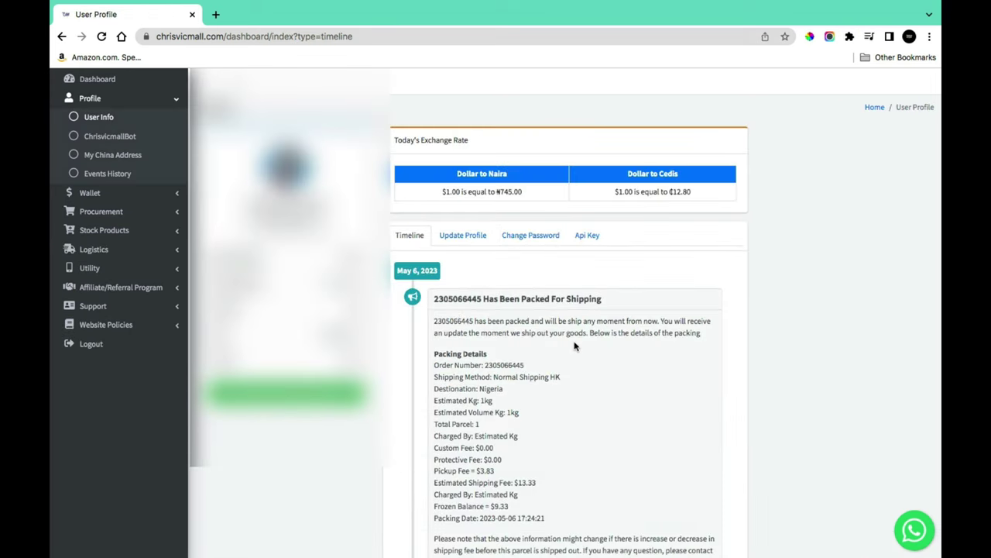
# Review the profile timeline entries for the parcel's packing details and the placed shipping order.
pyautogui.scroll(-4, 575, 346)
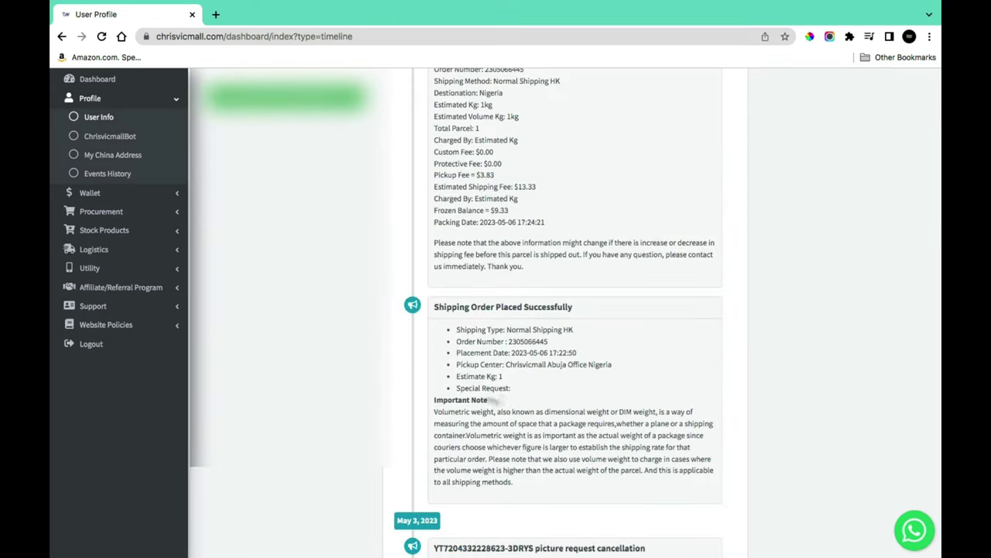
pyautogui.scroll(-1, 594, 387)
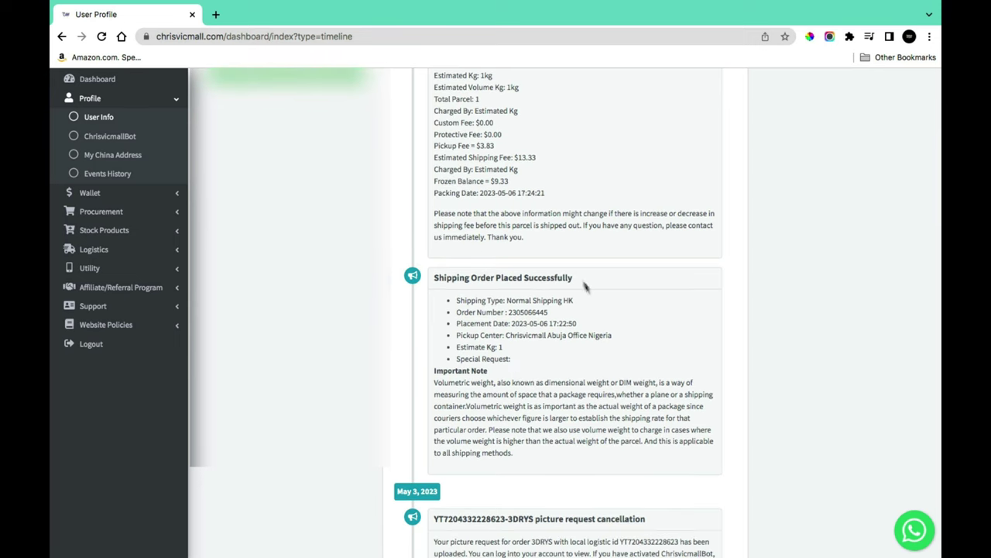
pyautogui.scroll(3, 694, 370)
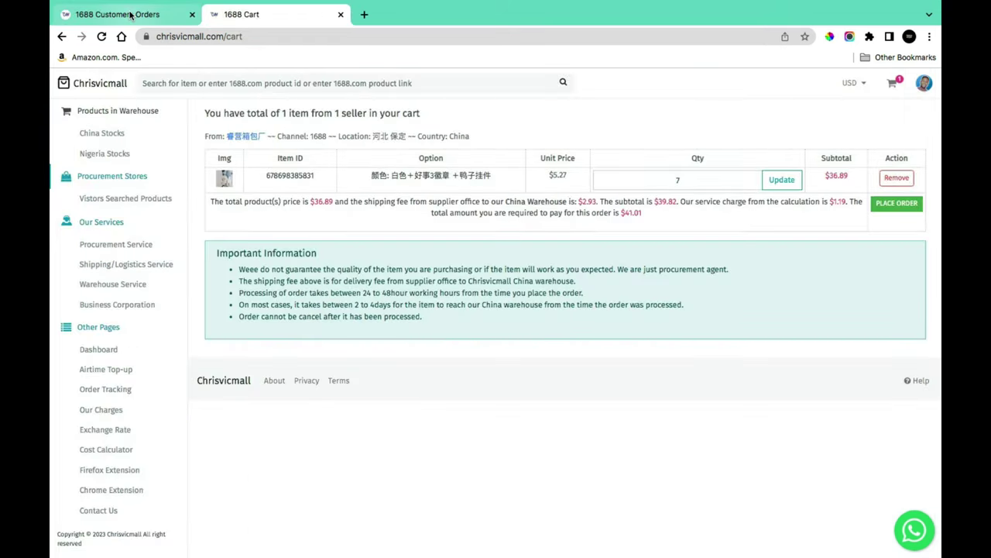
# Return to the 1688 Customers Orders page, open My China Address and bring up the online customer support chat.
pyautogui.click(130, 15)
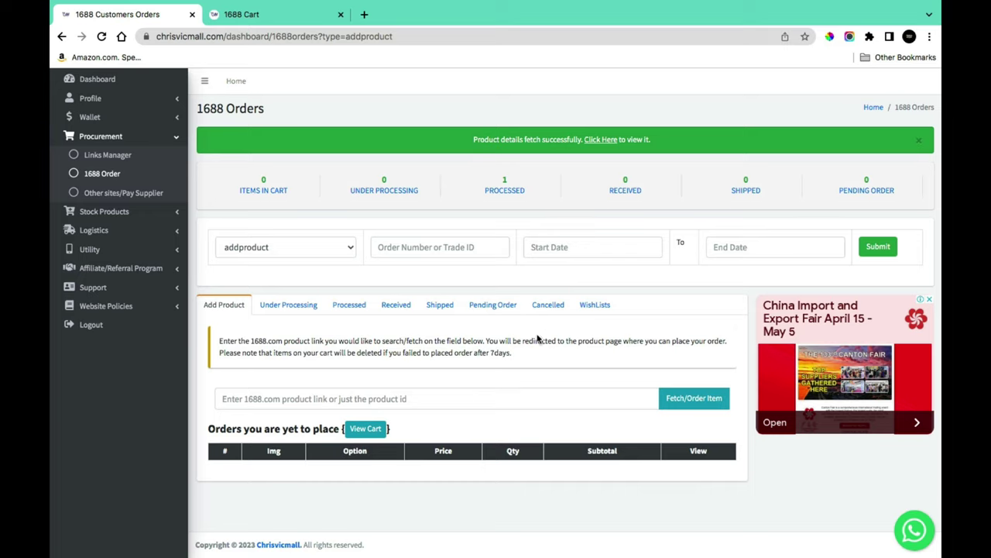
pyautogui.click(175, 98)
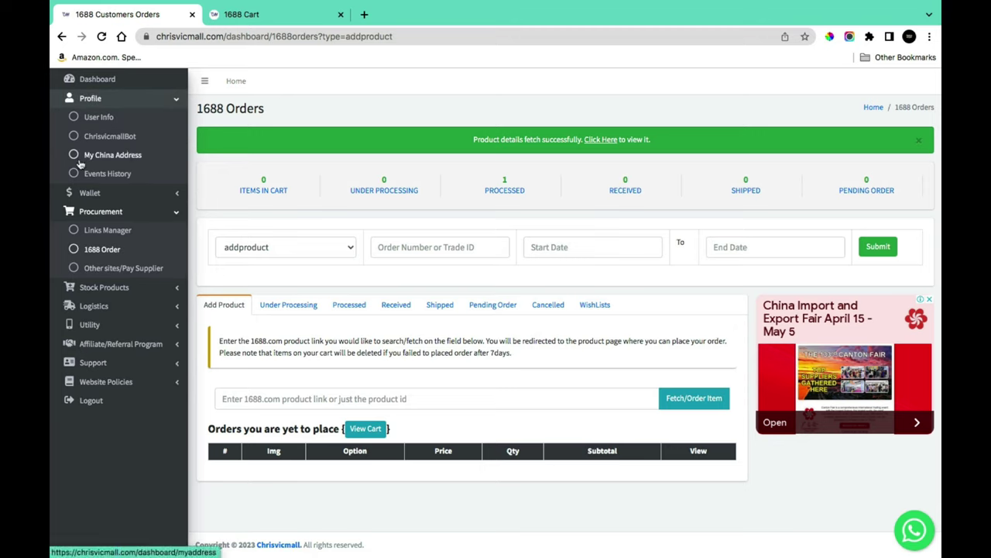
pyautogui.click(111, 158)
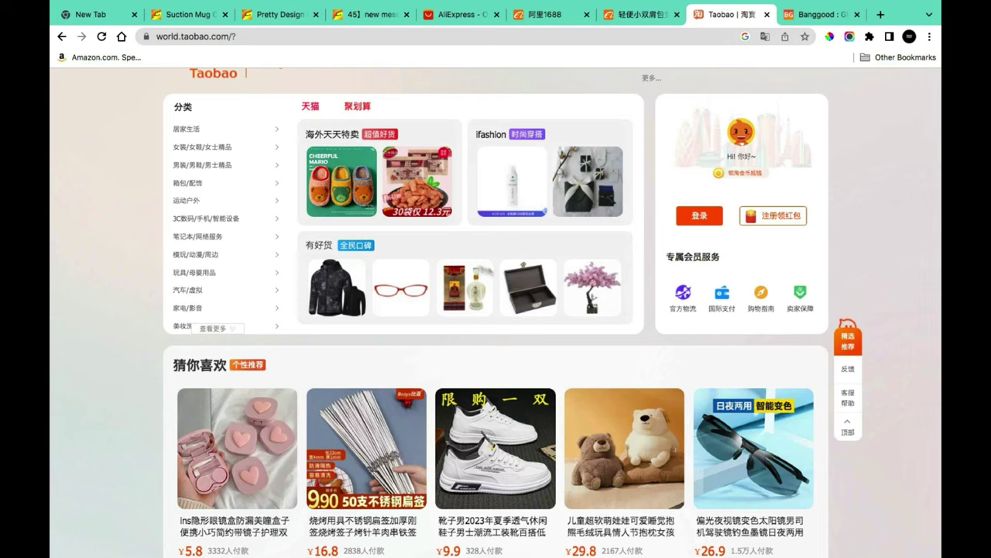
pyautogui.scroll(1, 398, 234)
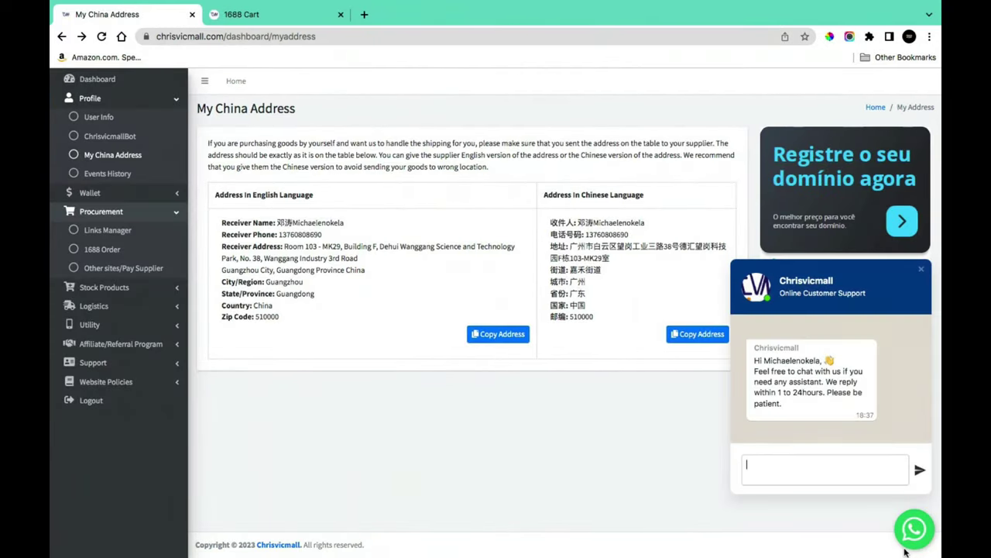
pyautogui.click(915, 531)
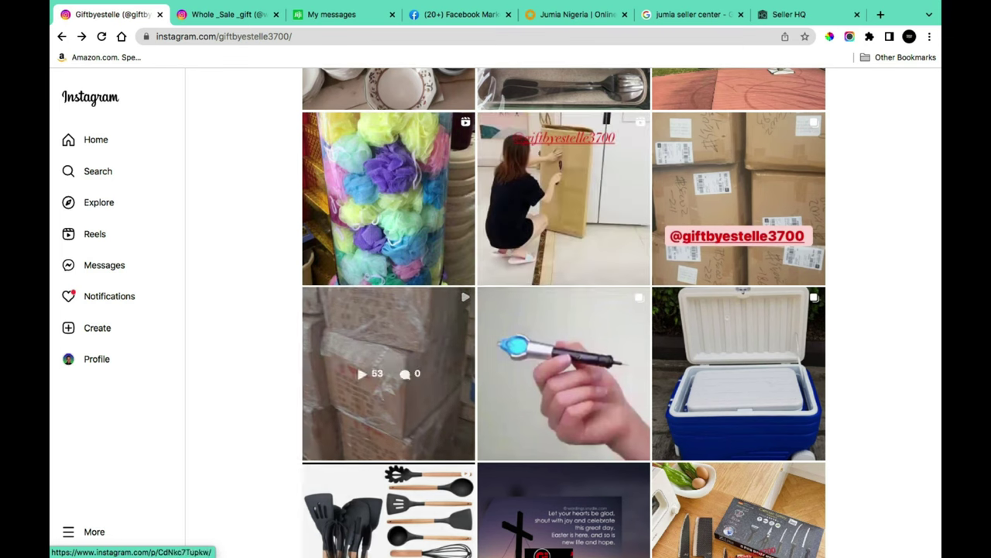
# Look through the product posts on the giftbyestelle3700 and whole_sale_gift Instagram profiles.
pyautogui.scroll(-5, 607, 224)
pyautogui.scroll(-10, 607, 224)
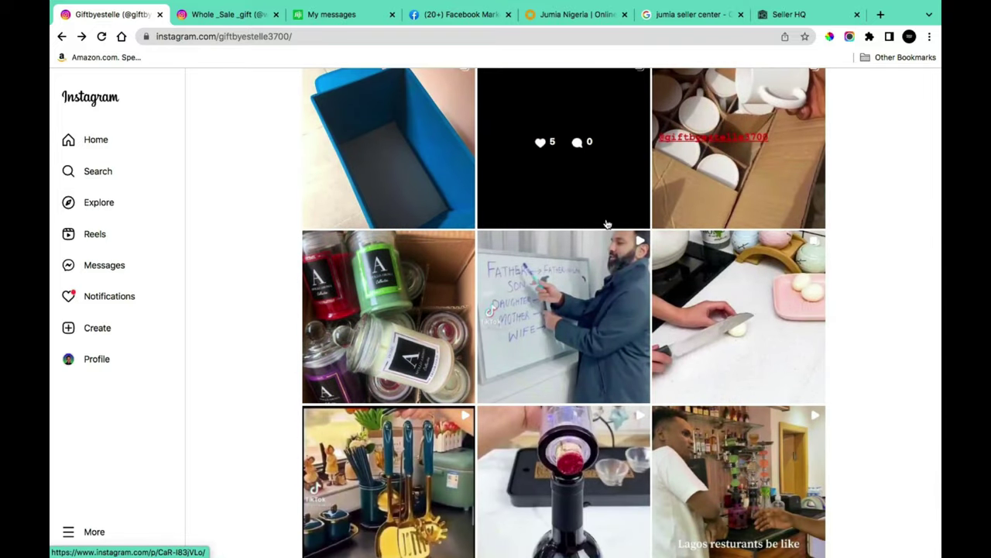
pyautogui.hotkey('ctrl', 'Tab')
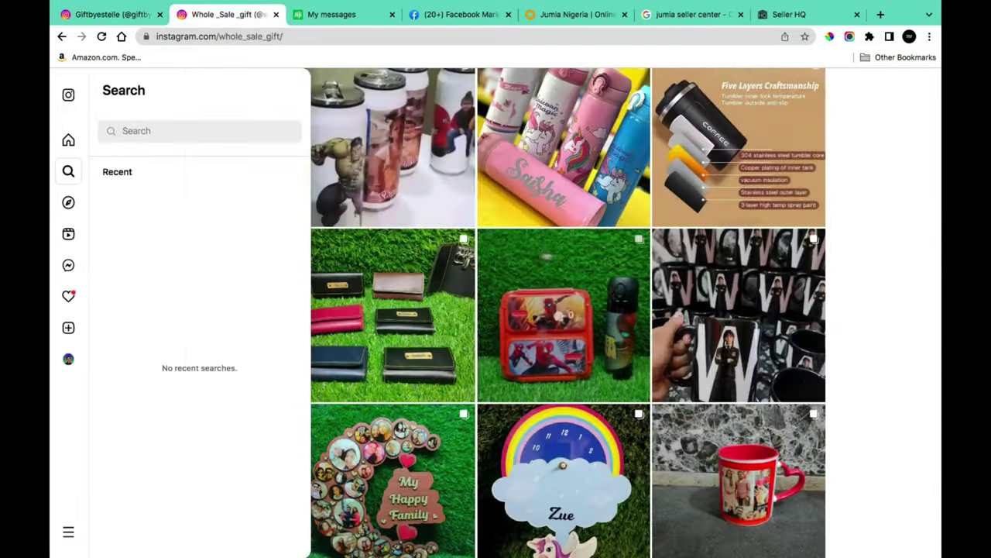
pyautogui.scroll(-2, 639, 328)
pyautogui.scroll(-1, 639, 329)
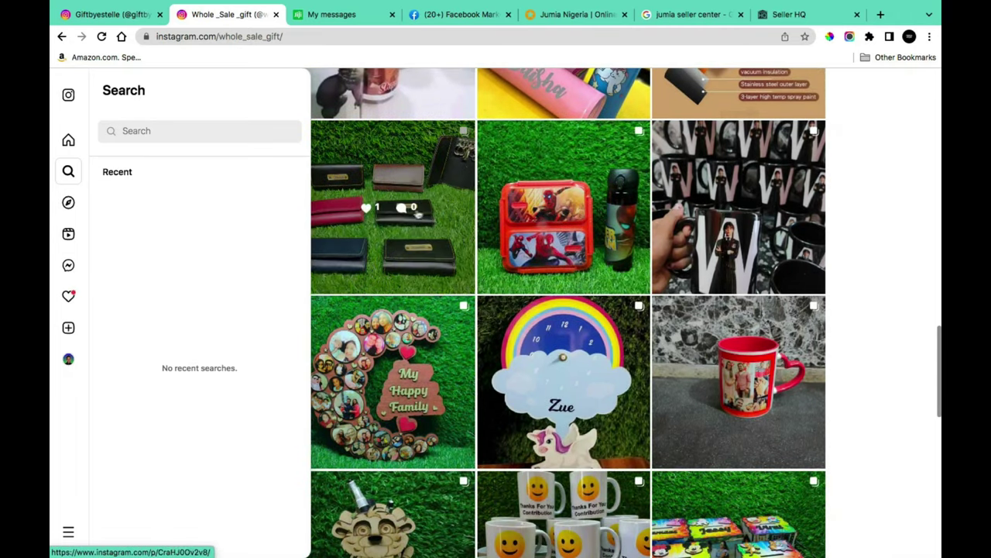
pyautogui.scroll(-5, 666, 375)
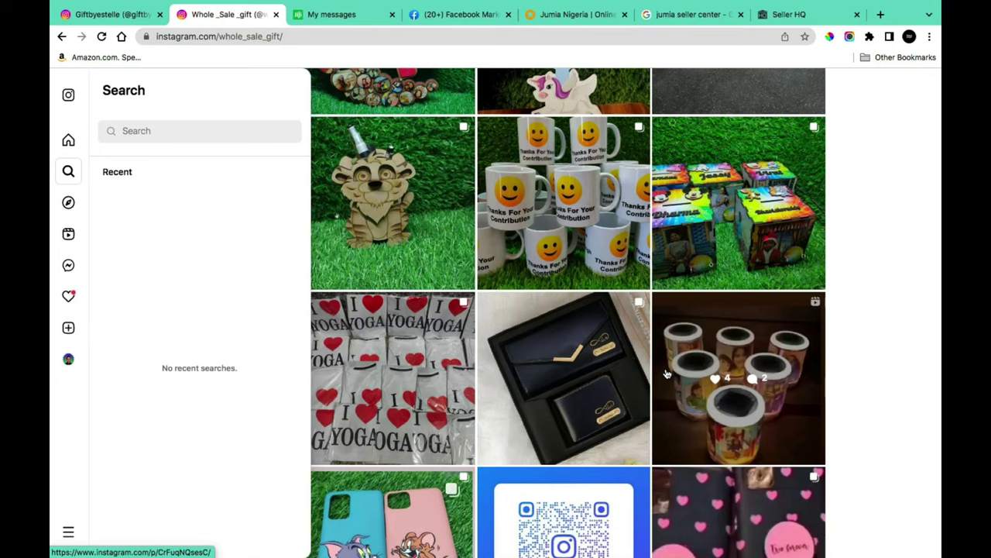
# Switch to Jiji, set the Mobile Phones ad's location to Gwarinpa in Abuja (FCT) State and continue to the ad details.
pyautogui.hotkey('ctrl', 'Tab')
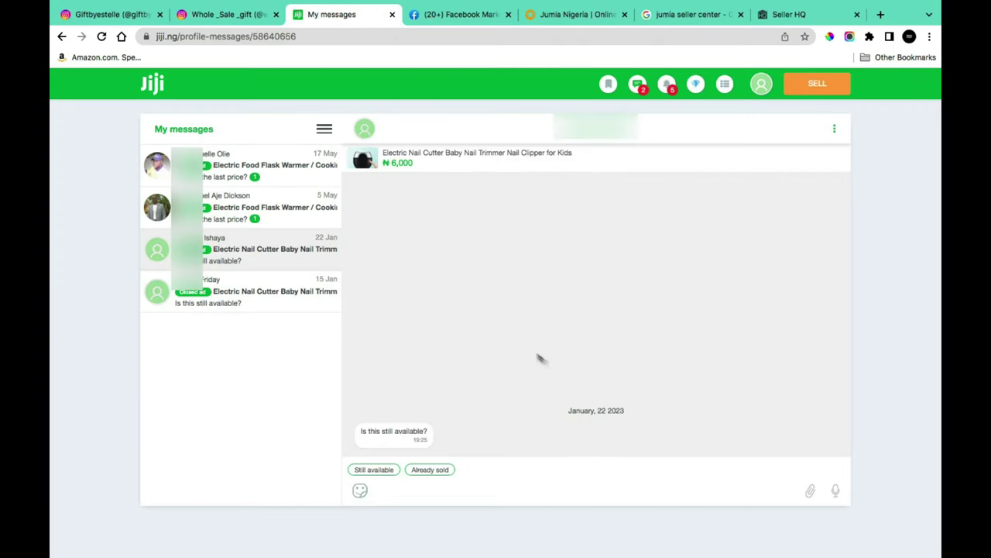
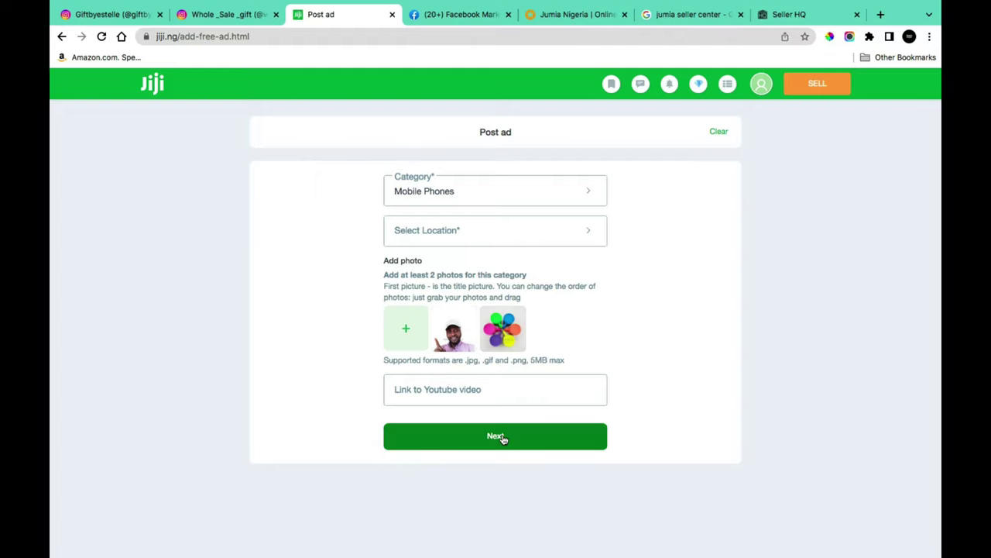
pyautogui.click(482, 235)
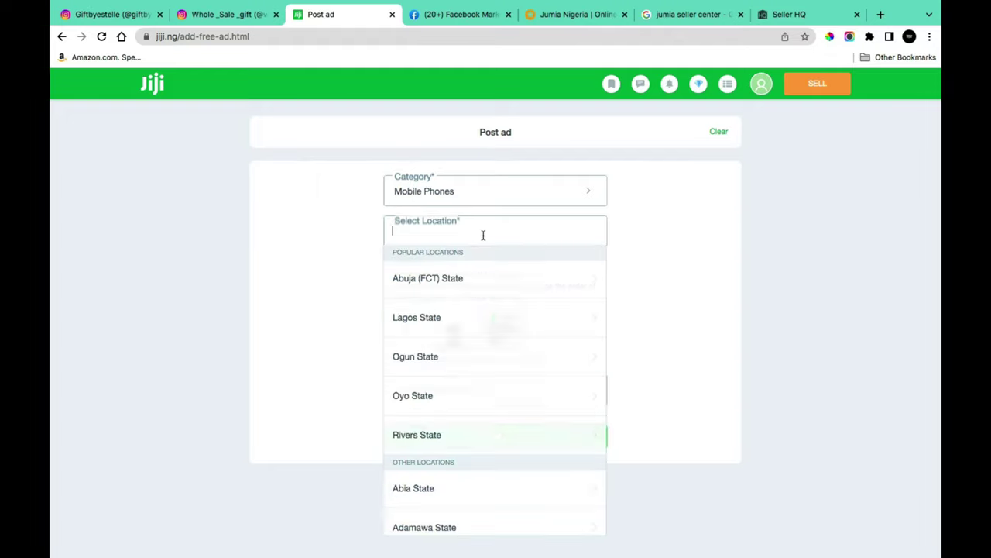
pyautogui.click(449, 277)
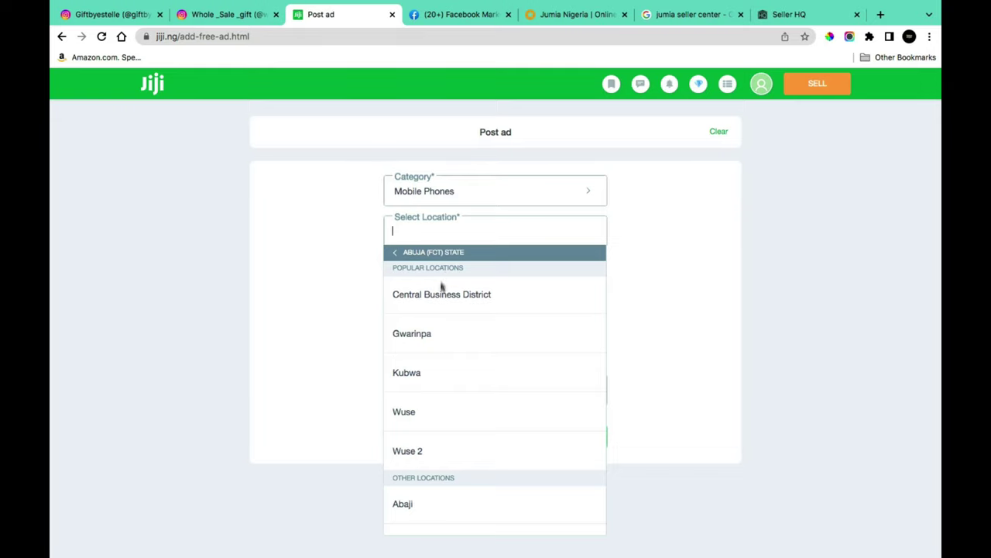
pyautogui.click(447, 338)
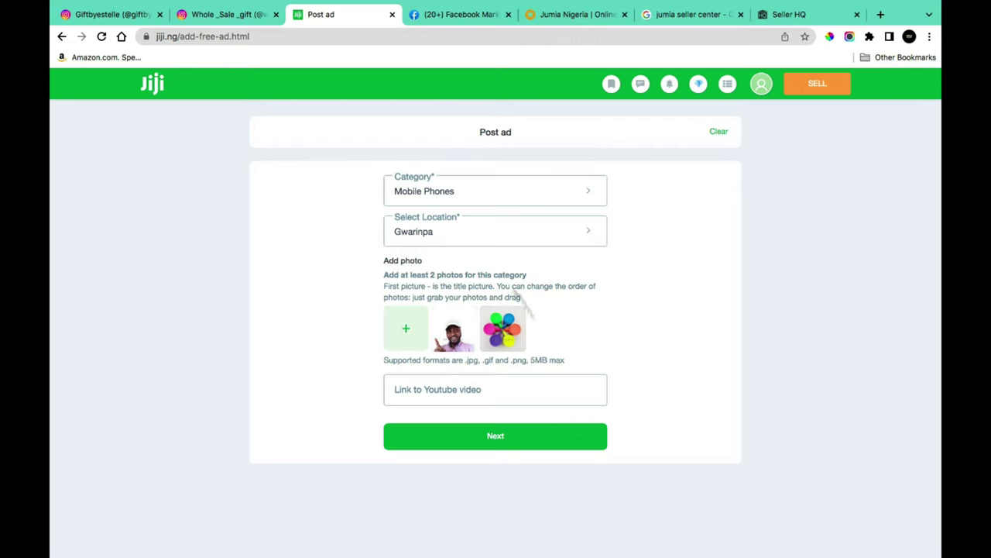
pyautogui.click(499, 438)
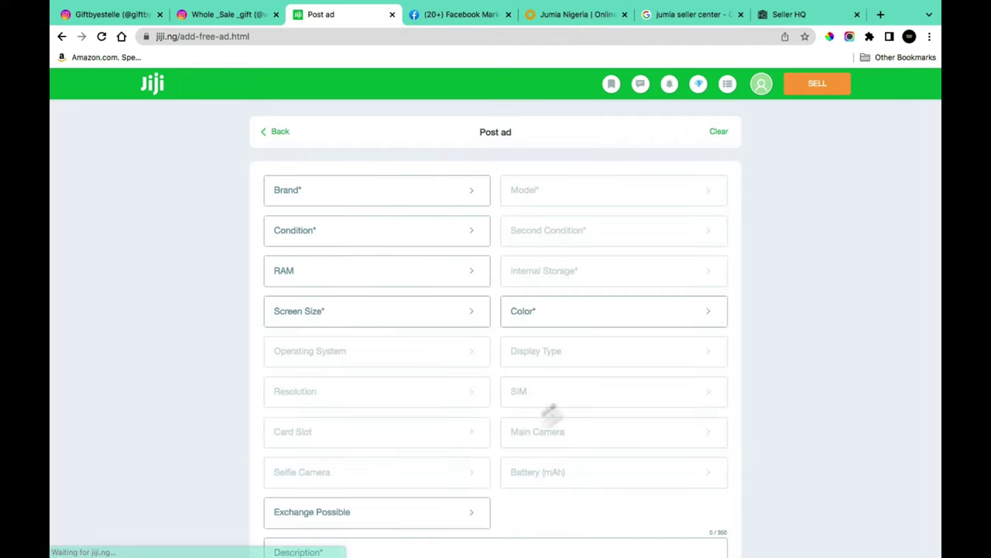
# Look over the ad detail fields, mark the price as negotiable and open the delivery options.
pyautogui.scroll(-1, 506, 310)
pyautogui.scroll(1, 507, 309)
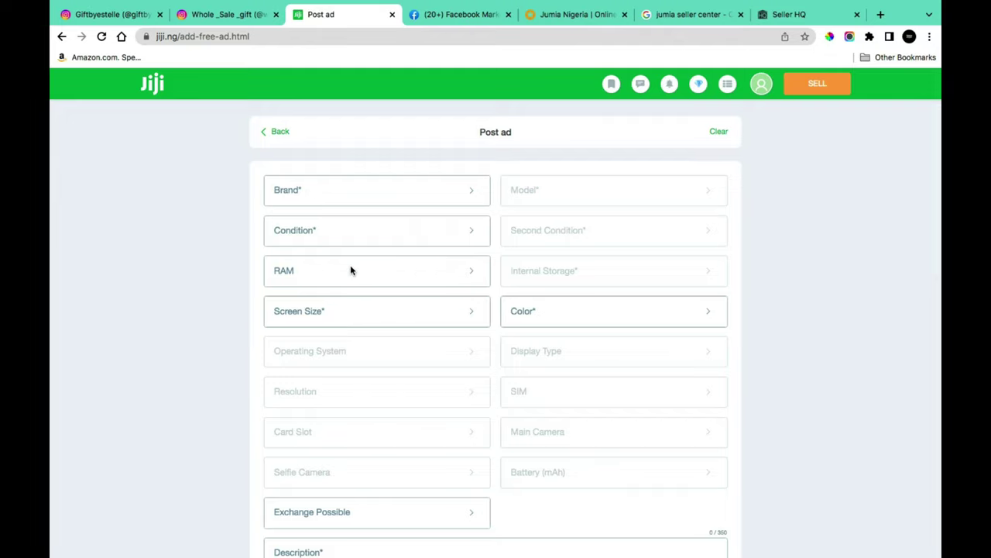
pyautogui.scroll(-3, 599, 314)
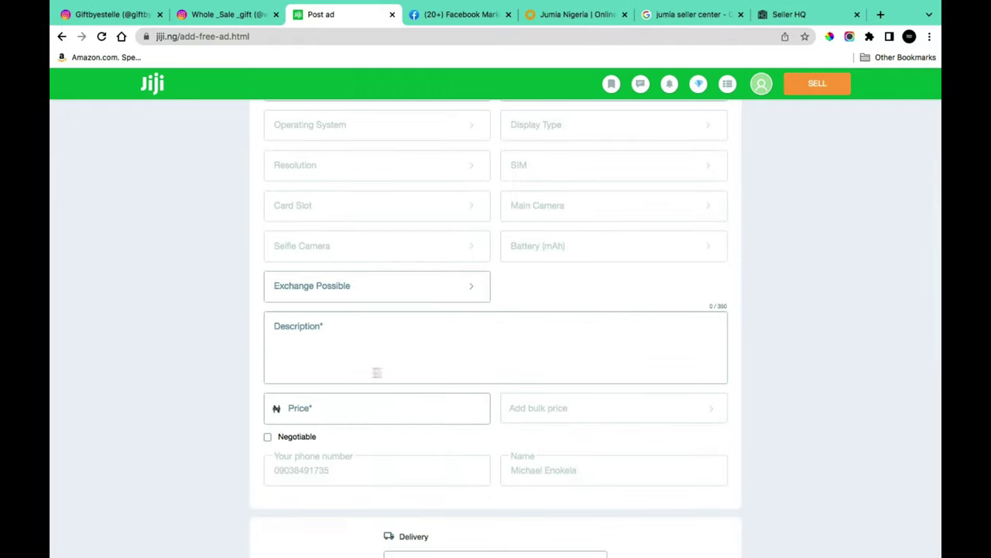
pyautogui.scroll(-2, 513, 354)
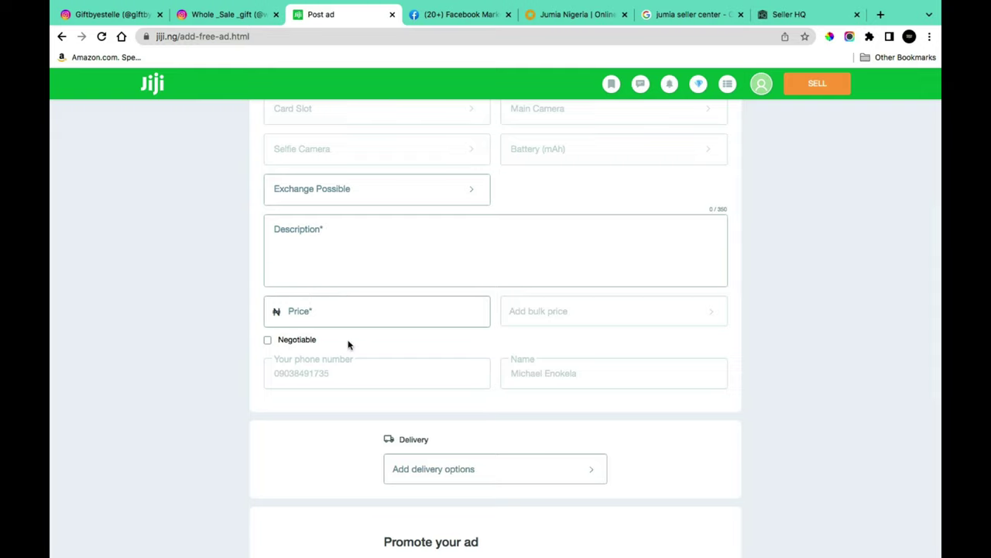
pyautogui.click(267, 342)
pyautogui.click(495, 468)
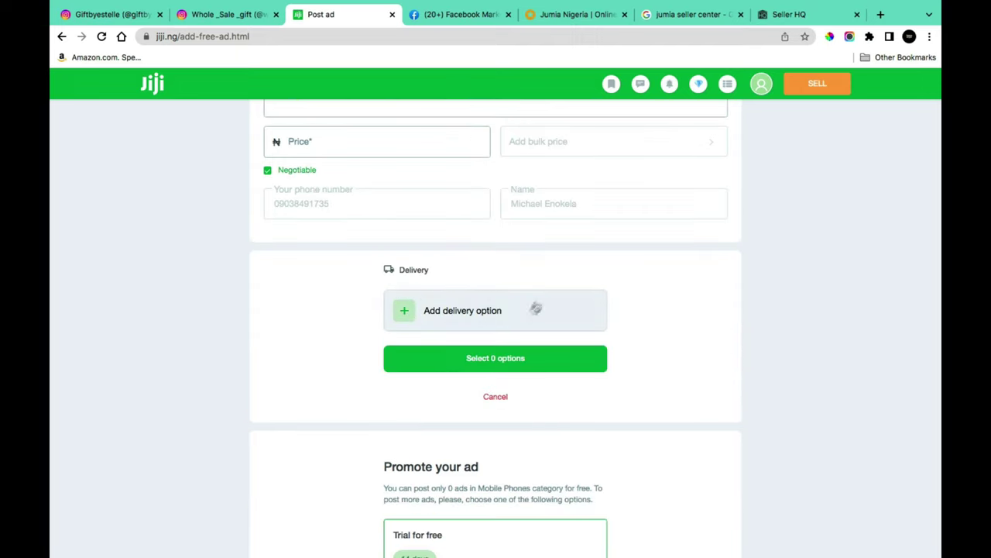
# Examine the Promote your ad packages and their prices below the delivery section.
pyautogui.scroll(-4, 541, 331)
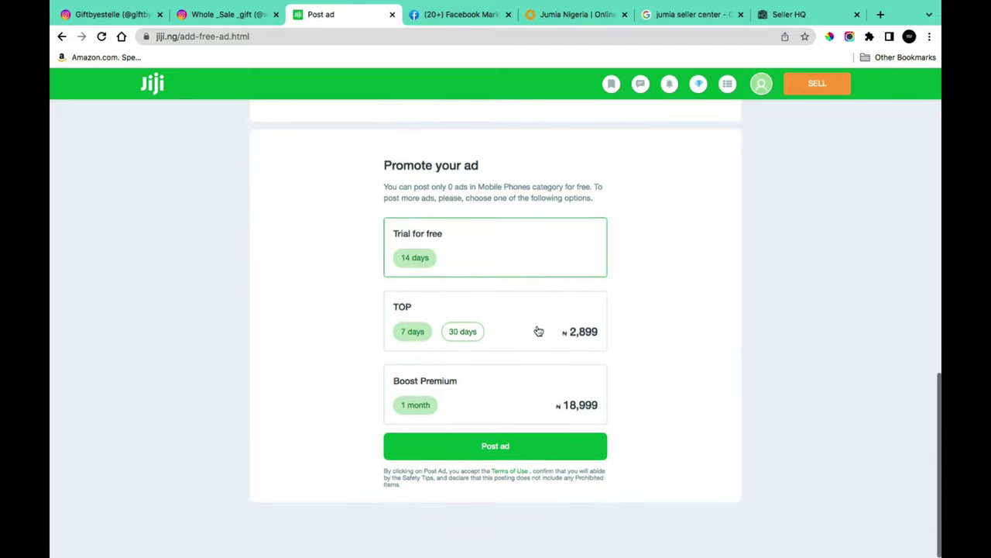
pyautogui.scroll(2, 538, 331)
pyautogui.scroll(-2, 535, 330)
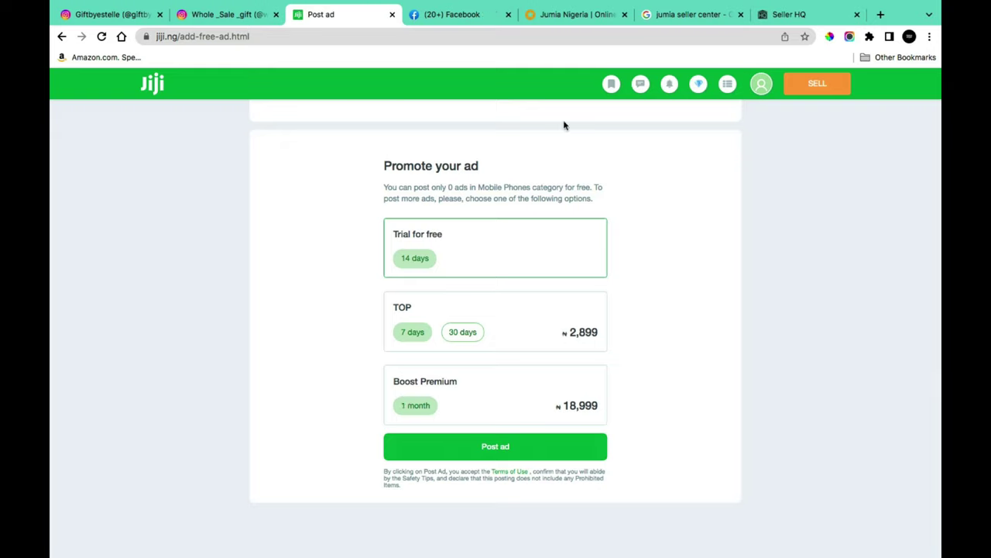
# Switch to Facebook, open Marketplace and browse the items in Today's picks.
pyautogui.click(455, 15)
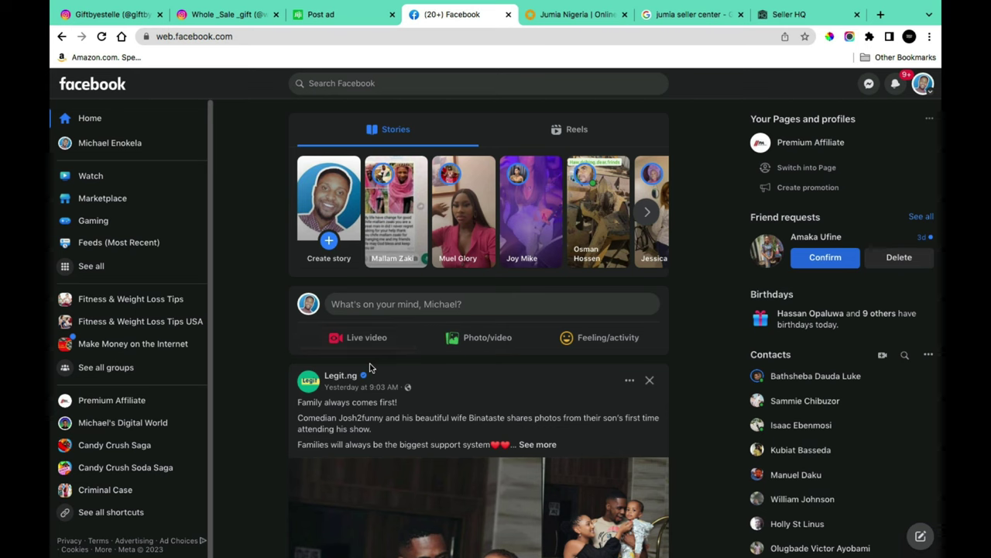
pyautogui.click(103, 200)
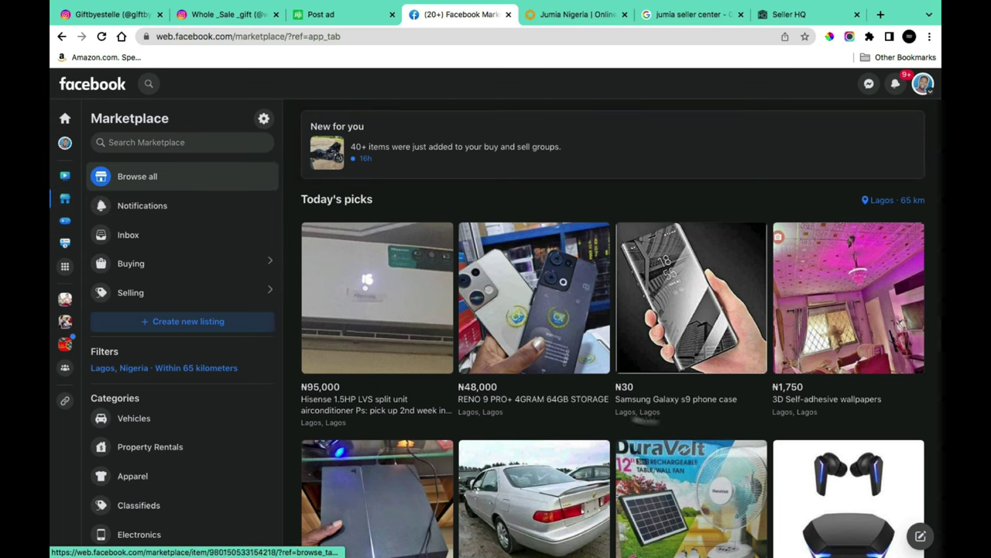
pyautogui.scroll(-2, 749, 331)
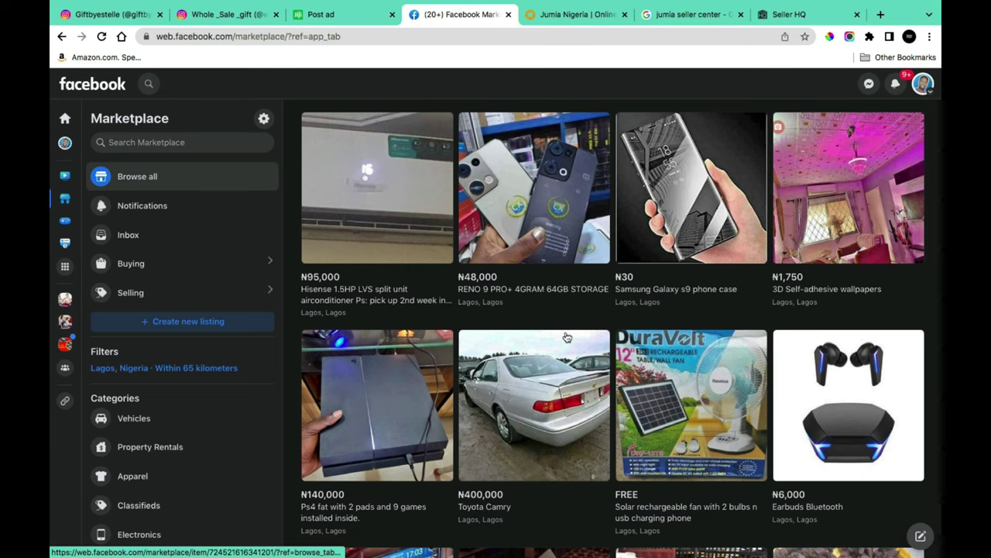
# Start a new Item for Sale listing on Marketplace and look through its photo, title, price, category and condition fields.
pyautogui.click(199, 325)
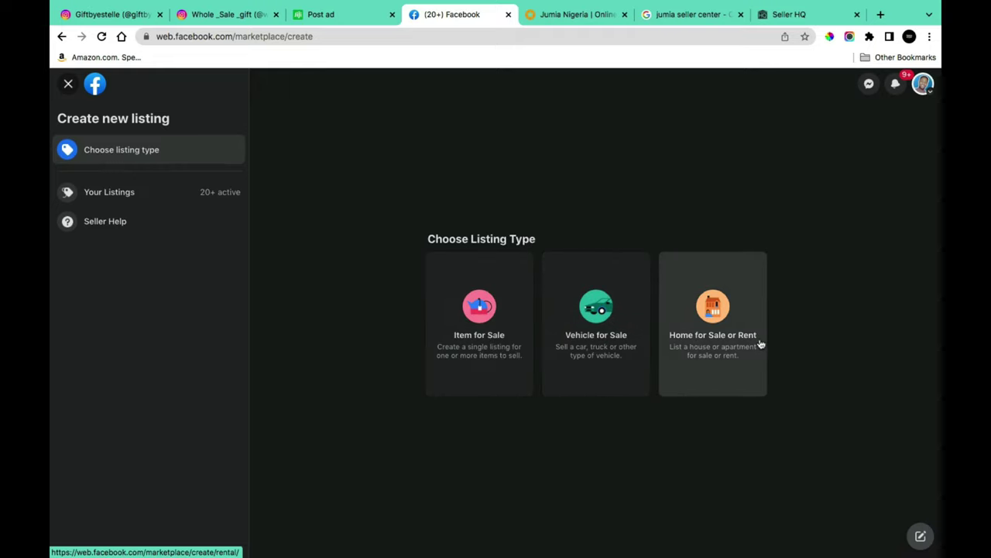
pyautogui.click(497, 334)
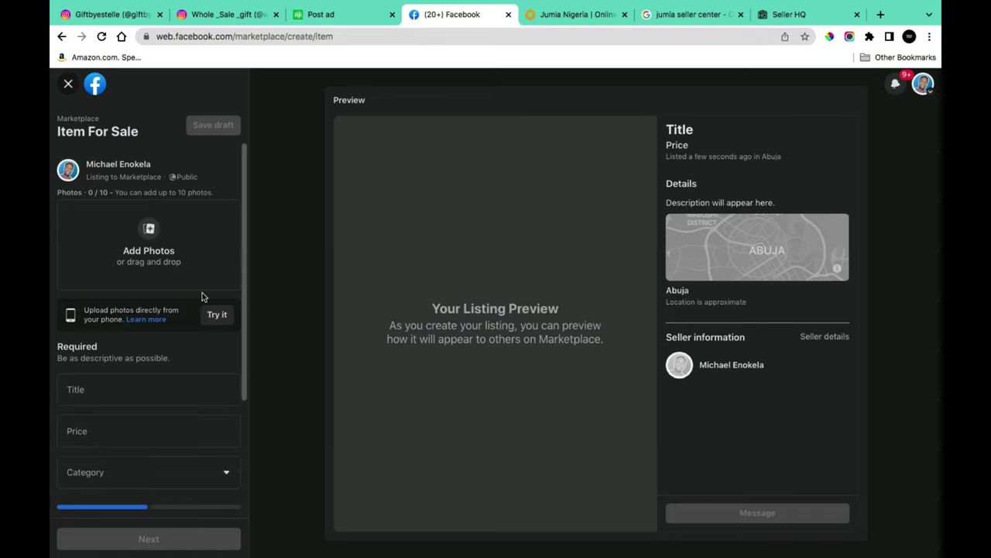
pyautogui.scroll(-3, 201, 297)
pyautogui.scroll(2, 201, 295)
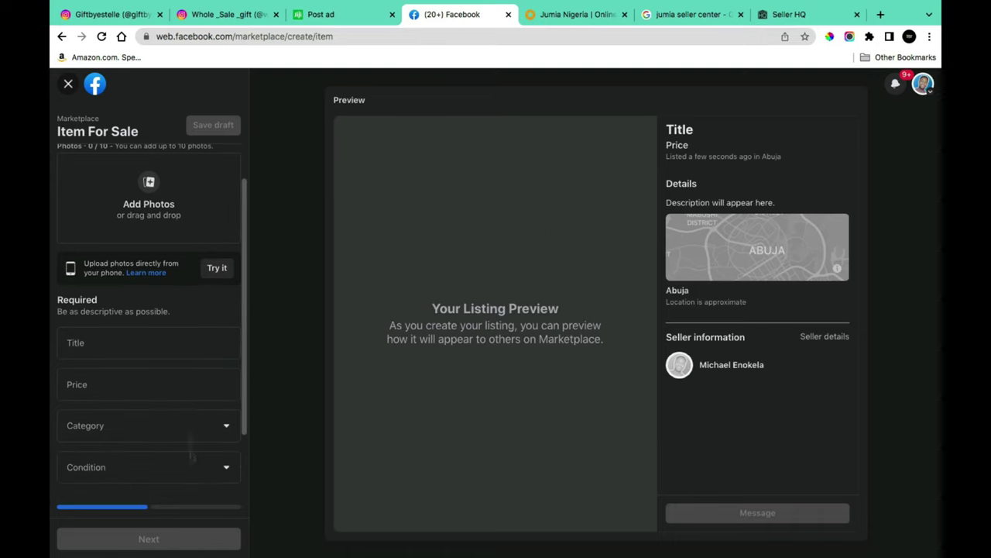
# Review the Marketplace listing form from the photo upload area down to the More Details and Hide from friends options.
pyautogui.scroll(2, 192, 346)
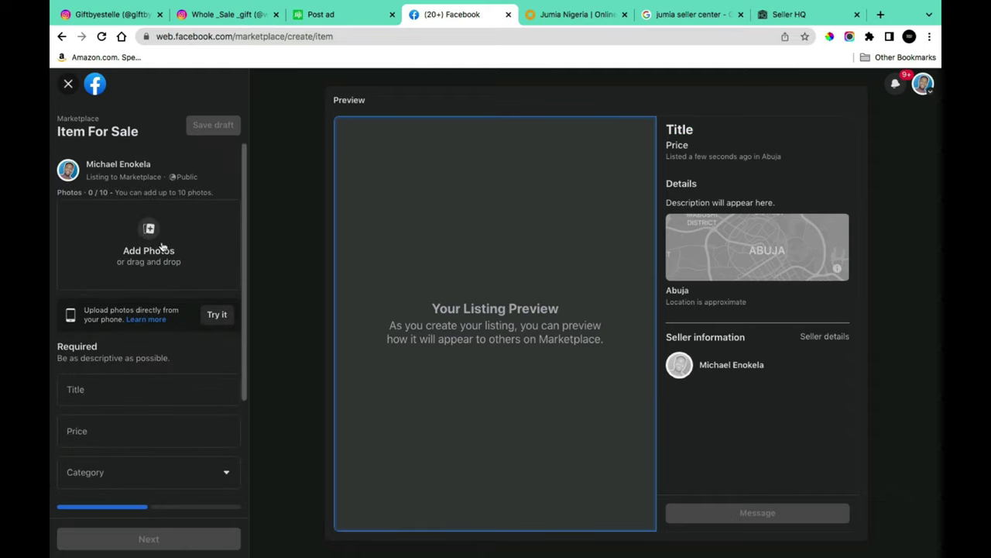
pyautogui.scroll(-3, 184, 260)
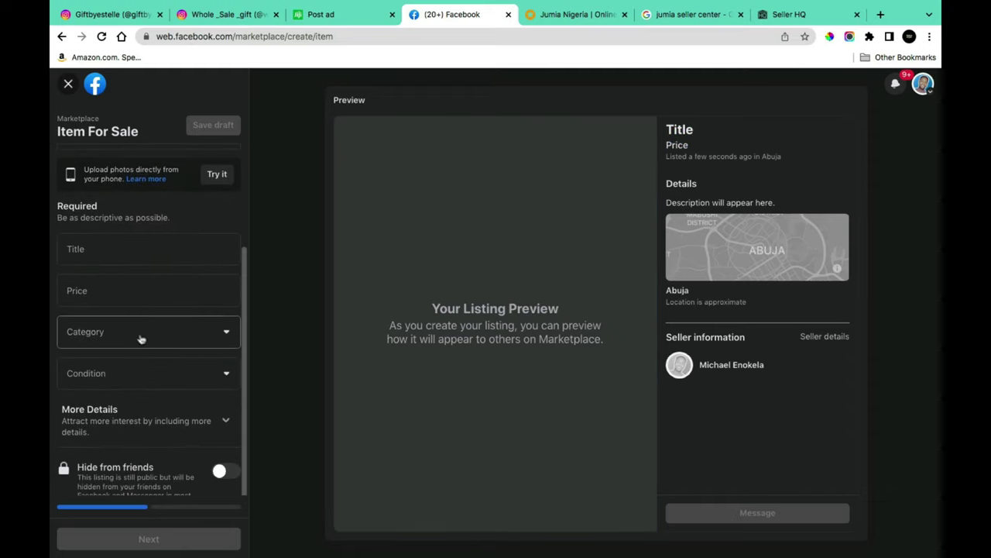
pyautogui.scroll(-2, 144, 366)
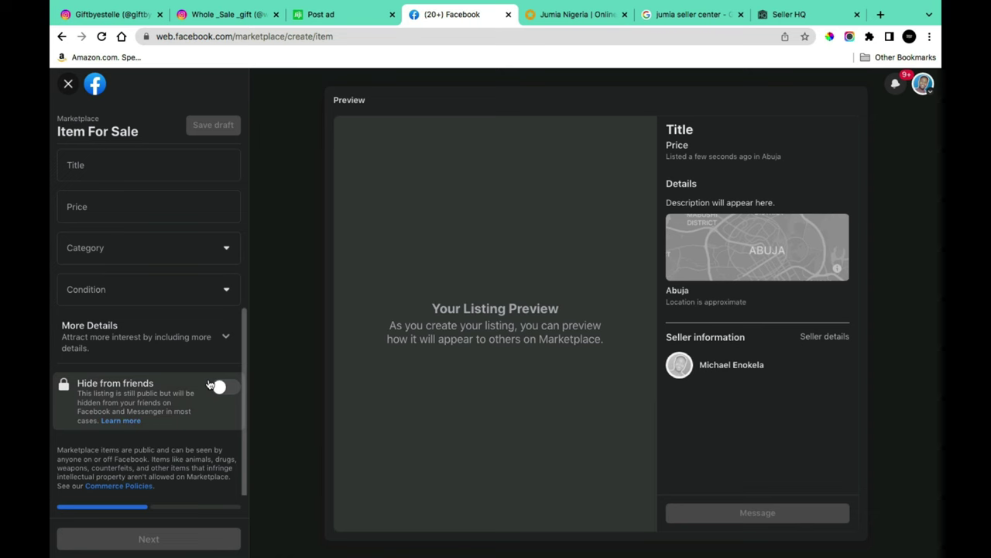
# Switch to the Jumia Nigeria site, then open Register to sell on Jumia from the Google results for "jumia seller center".
pyautogui.click(595, 16)
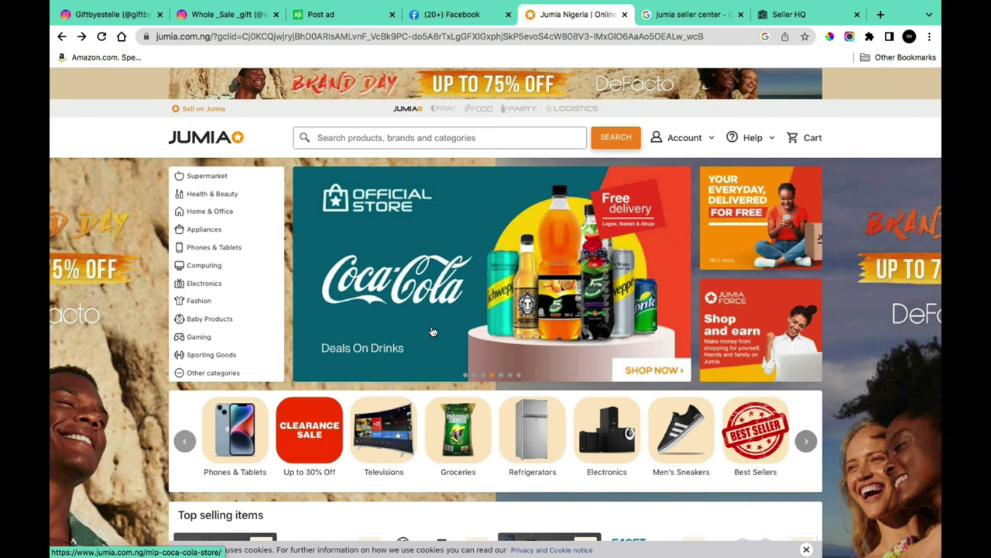
pyautogui.click(660, 17)
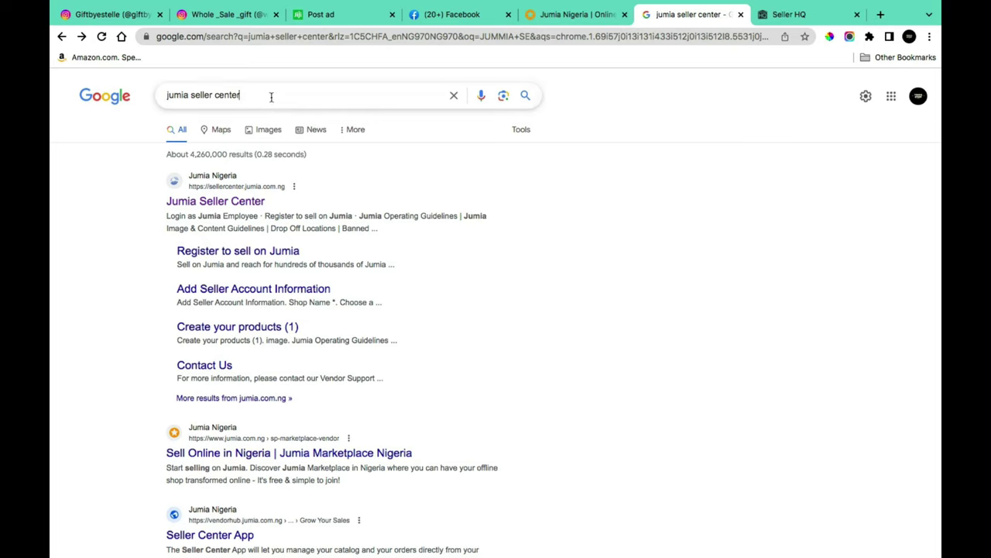
pyautogui.moveTo(271, 95); pyautogui.dragTo(164, 96)
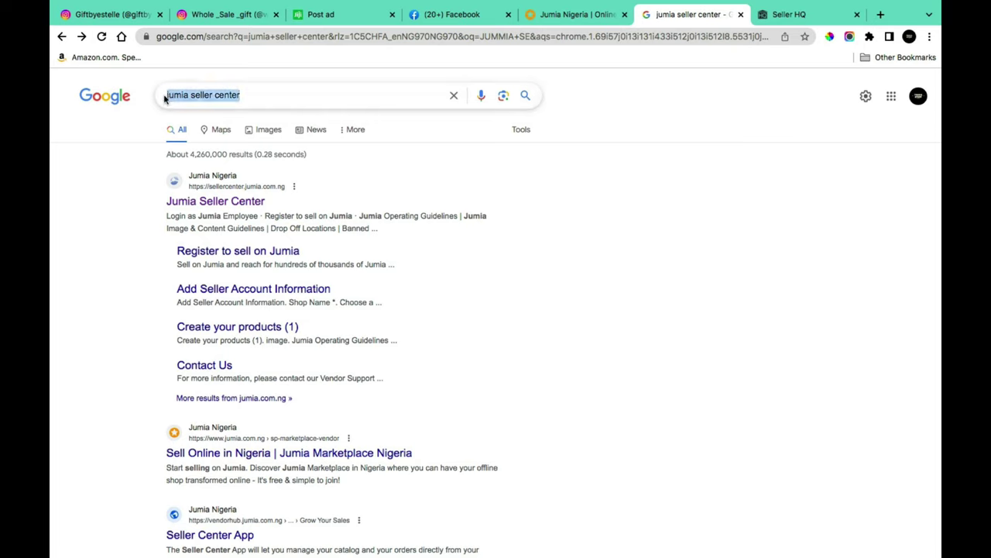
pyautogui.click(230, 256)
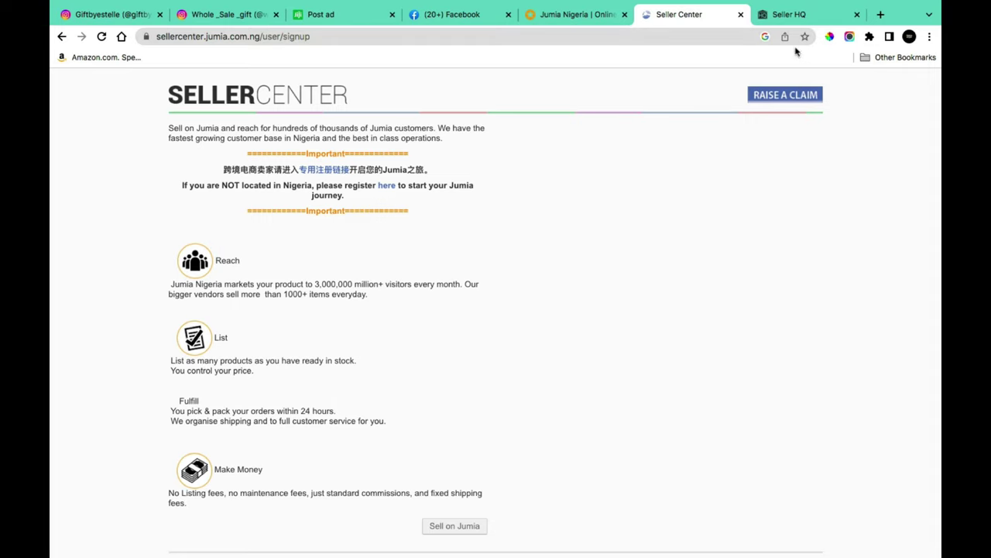
# Switch to Konga's Seller HQ site, open the seller registration form and look through its store, contact and address fields.
pyautogui.click(798, 15)
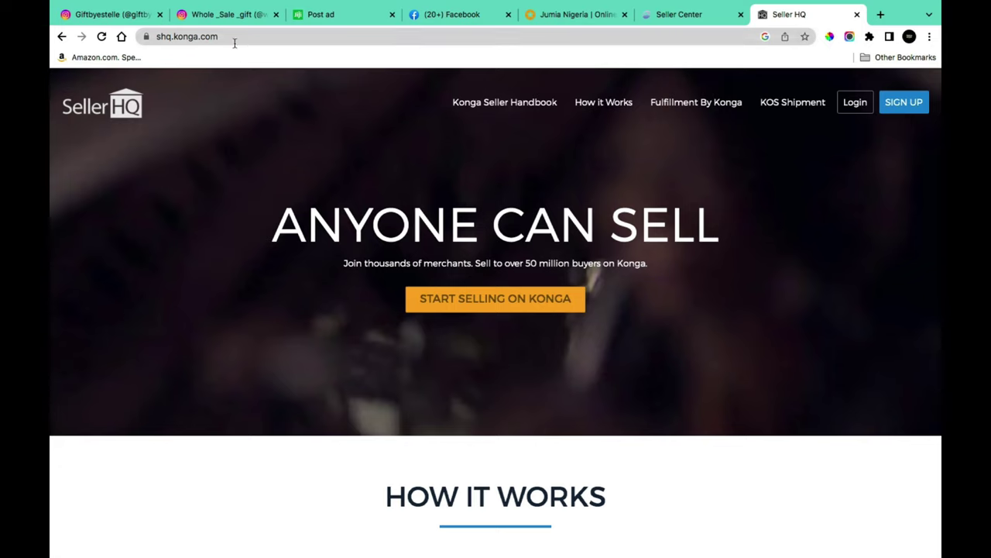
pyautogui.click(495, 310)
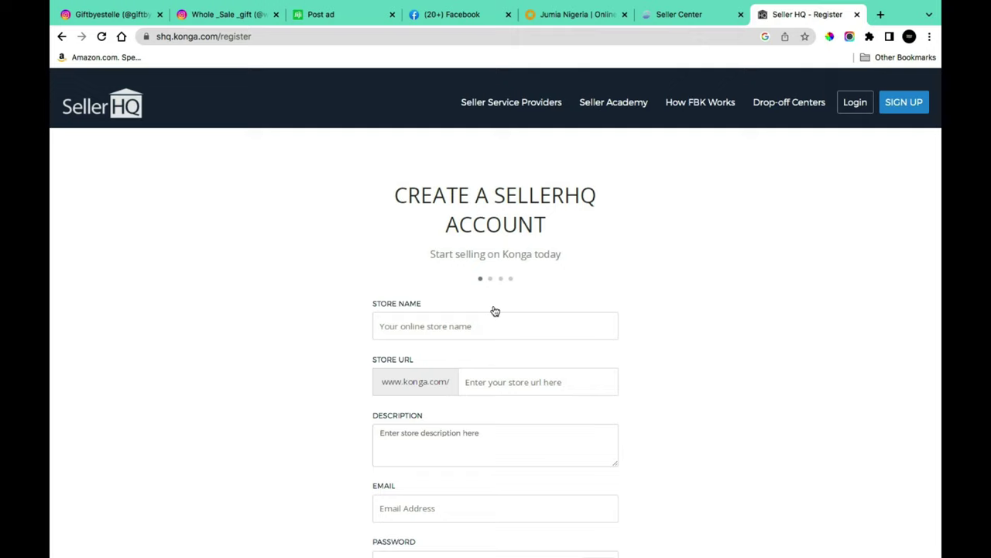
pyautogui.scroll(-7, 495, 311)
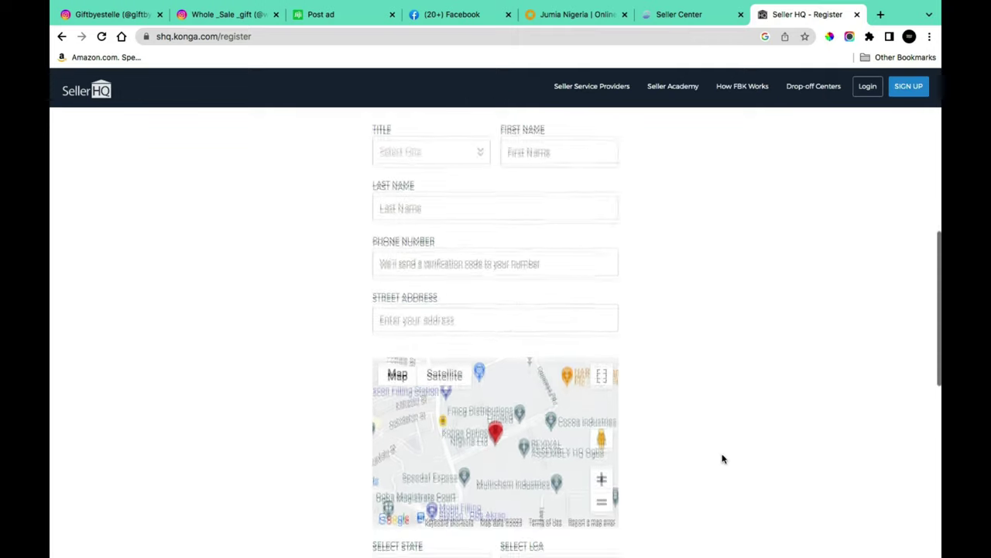
pyautogui.scroll(8, 723, 460)
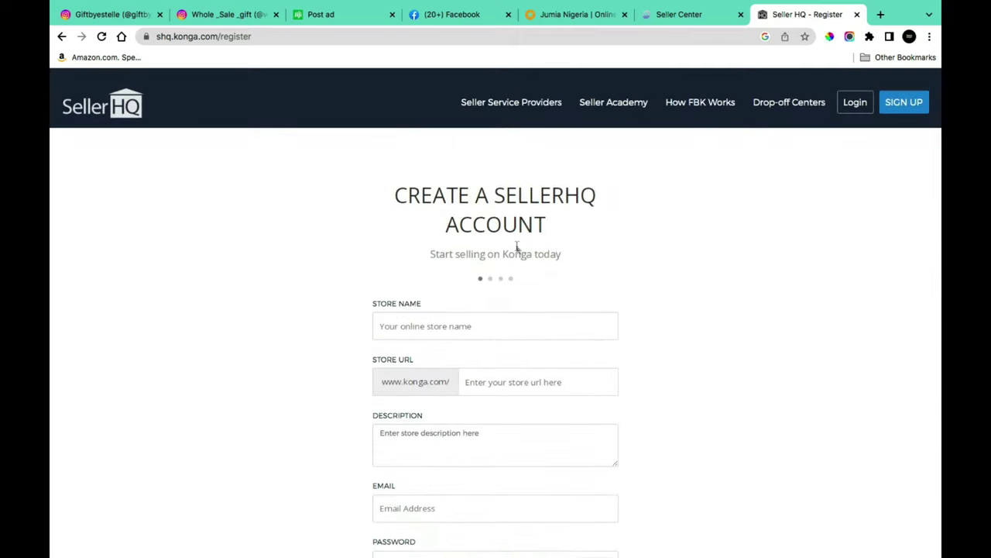